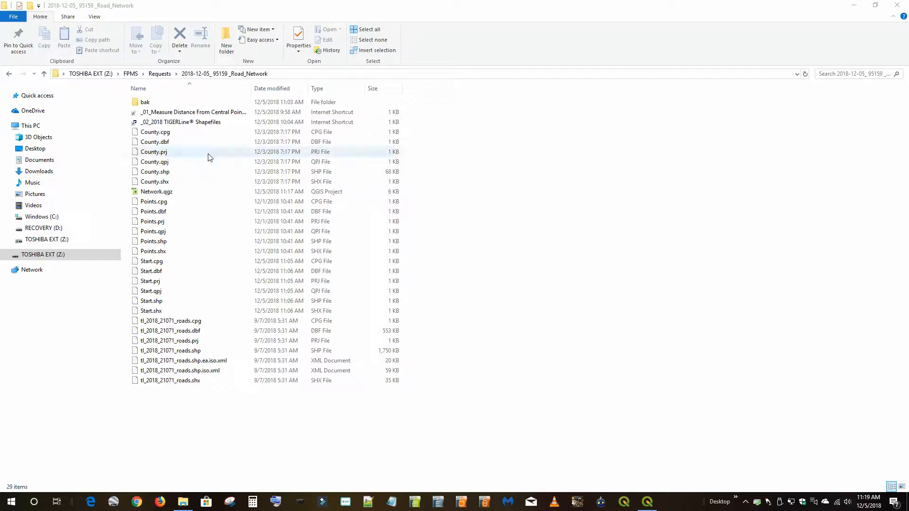
Open the Measure Distance From Central Point To Many shortcut, review the tool's instructions and geocoding notice, and close the page.
{"action": "left_click", "coordinate": [175, 113]}
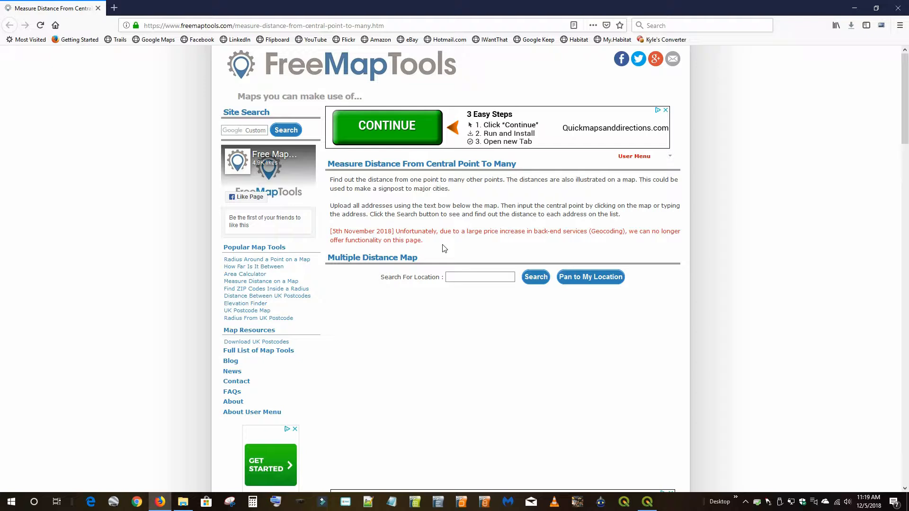
{"action": "scroll", "coordinate": [444, 248], "scroll_direction": "down", "scroll_amount": 7}
{"action": "scroll", "coordinate": [450, 284], "scroll_direction": "down", "scroll_amount": 2}
{"action": "scroll", "coordinate": [469, 367], "scroll_direction": "down", "scroll_amount": 4}
{"action": "scroll", "coordinate": [467, 368], "scroll_direction": "up", "scroll_amount": 4}
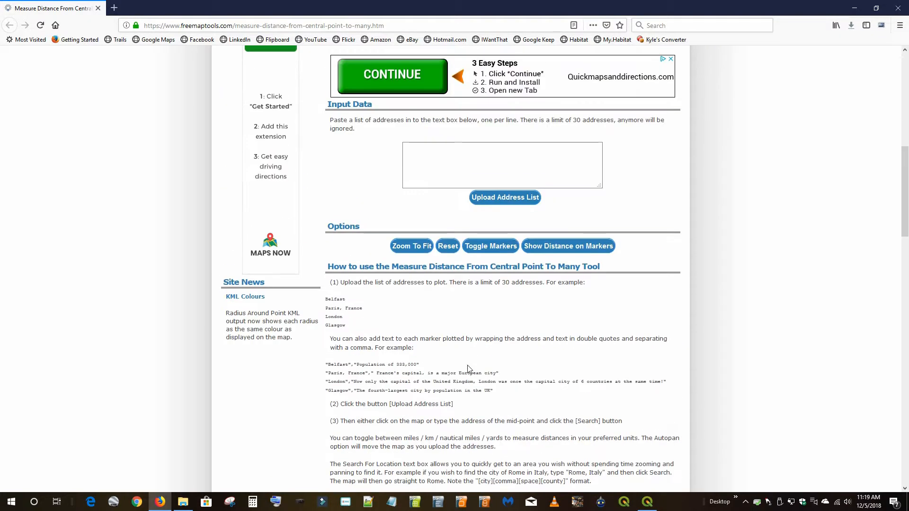
{"action": "scroll", "coordinate": [467, 365], "scroll_direction": "up", "scroll_amount": 5}
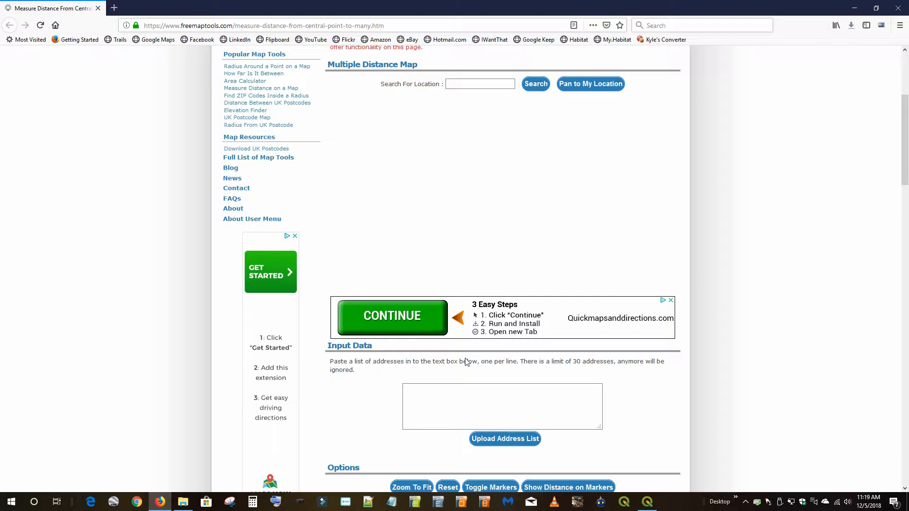
{"action": "scroll", "coordinate": [526, 264], "scroll_direction": "up", "scroll_amount": 3}
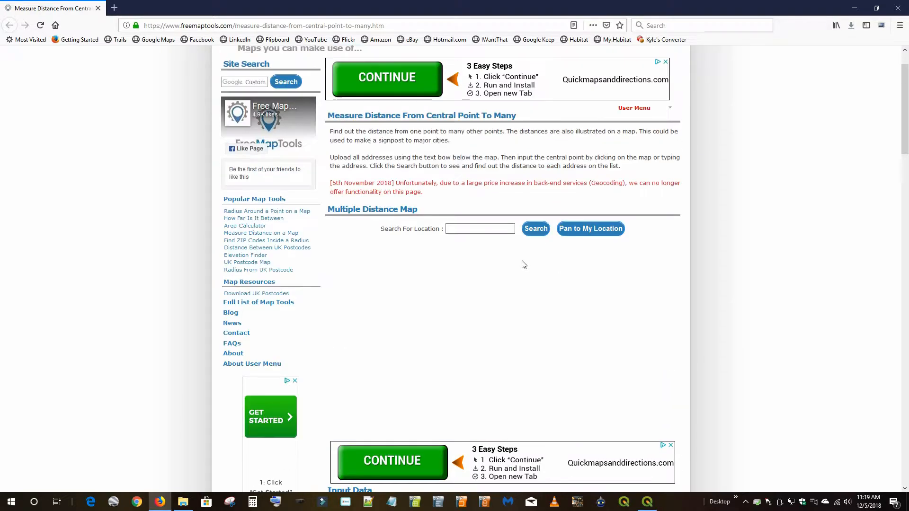
{"action": "scroll", "coordinate": [521, 262], "scroll_direction": "up", "scroll_amount": 1}
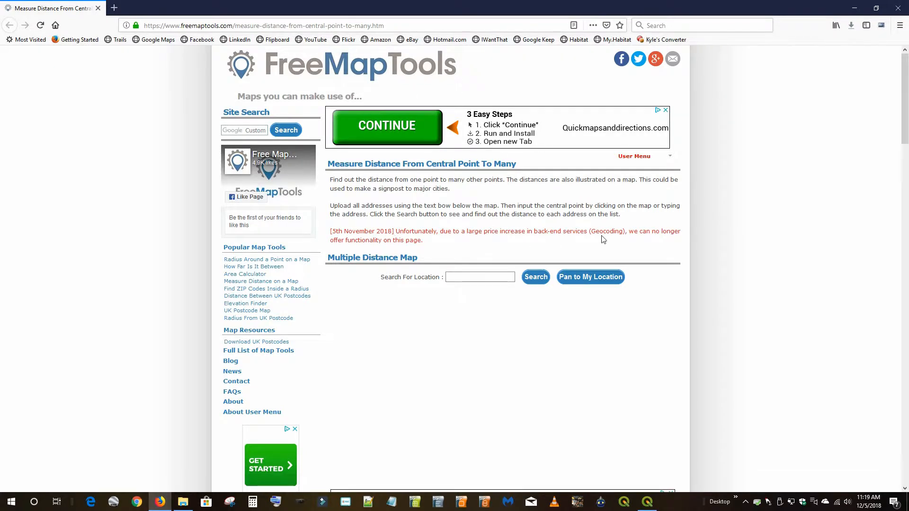
{"action": "left_click_drag", "start_coordinate": [627, 232], "coordinate": [429, 230]}
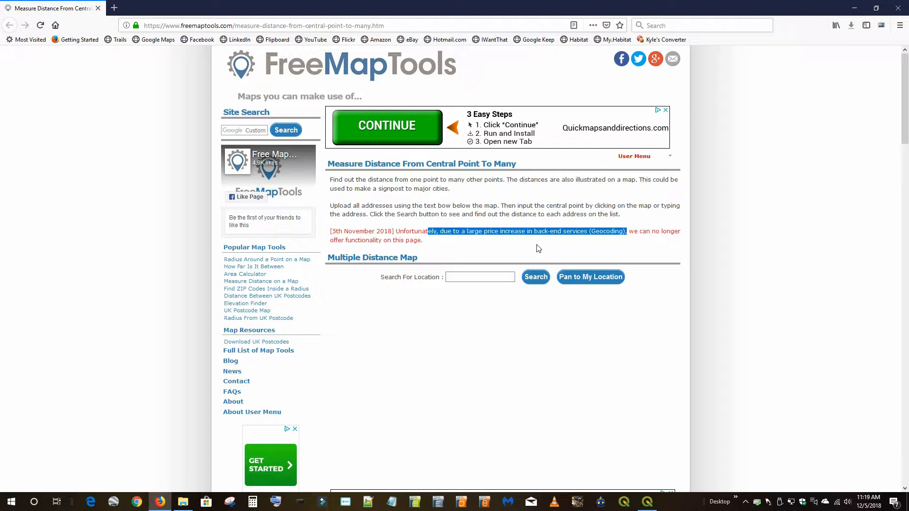
{"action": "left_click", "coordinate": [900, 8]}
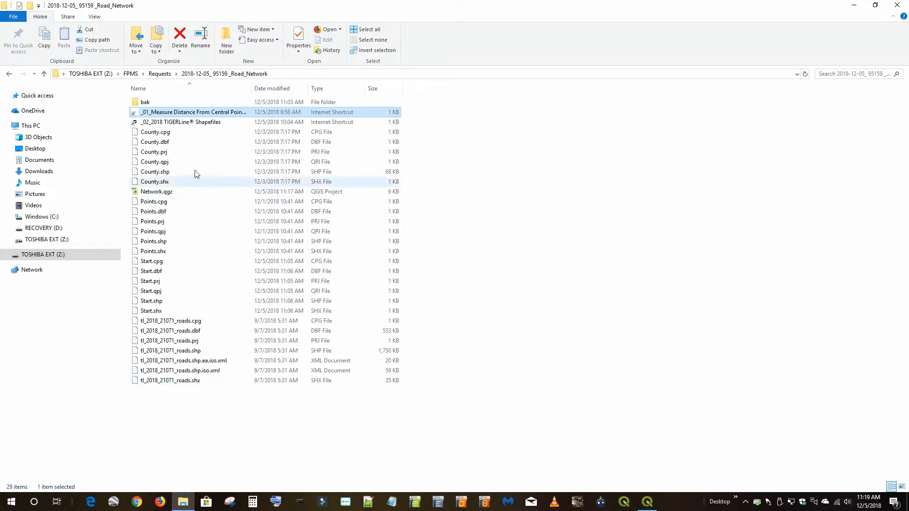
Open the 2018 TIGER/Line Shapefiles roads page and choose Kentucky as the state for All Roads.
{"action": "left_click", "coordinate": [194, 125]}
{"action": "double_click", "coordinate": [194, 125]}
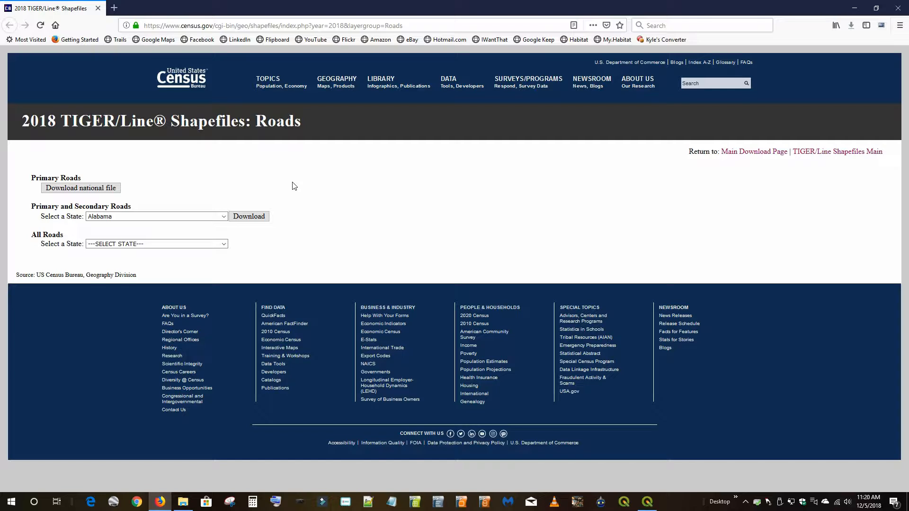
{"action": "triple_click", "coordinate": [65, 237]}
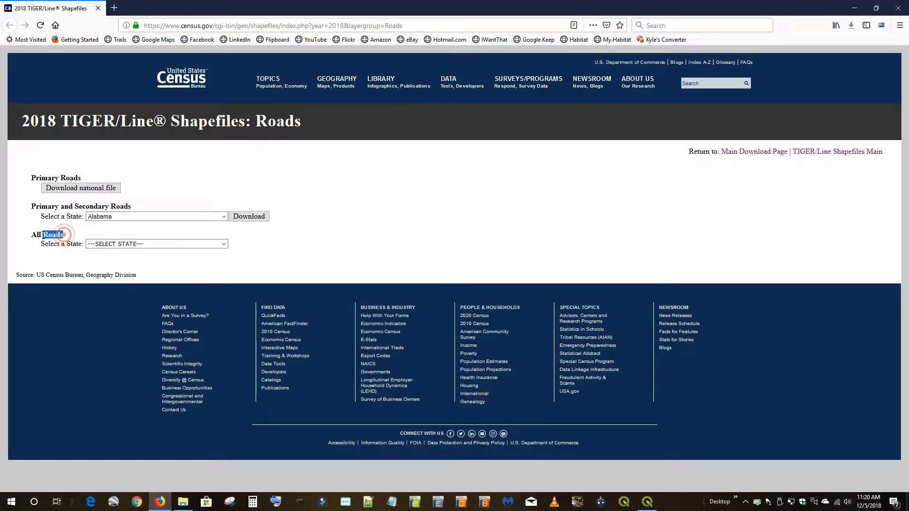
{"action": "left_click", "coordinate": [224, 244]}
{"action": "scroll", "coordinate": [156, 360], "scroll_direction": "down", "scroll_amount": 12}
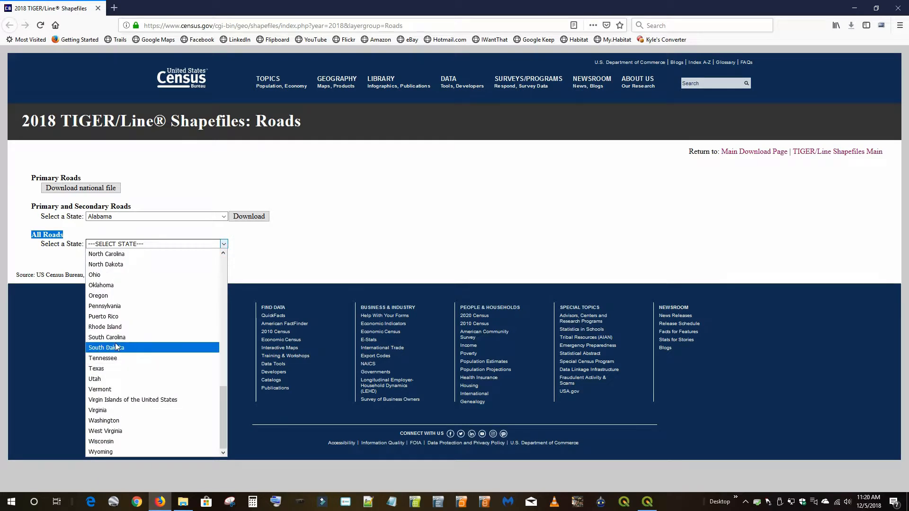
{"action": "scroll", "coordinate": [116, 343], "scroll_direction": "up", "scroll_amount": 9}
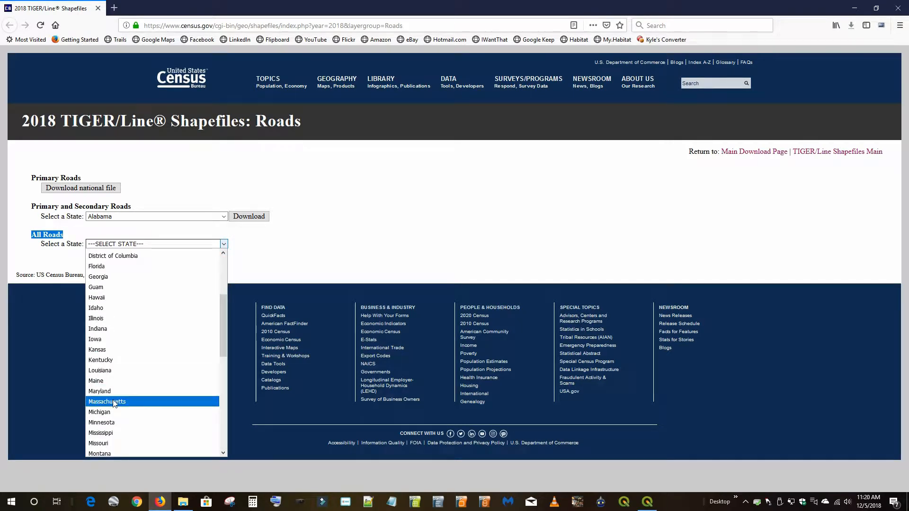
{"action": "left_click", "coordinate": [108, 360]}
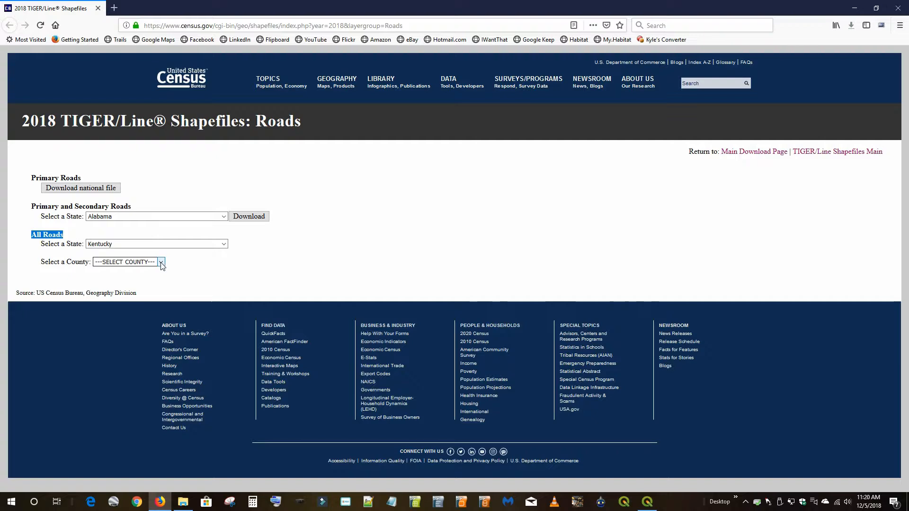
Choose Floyd County as the county for the Kentucky All Roads download.
{"action": "left_click", "coordinate": [161, 261]}
{"action": "scroll", "coordinate": [128, 360], "scroll_direction": "down", "scroll_amount": 11}
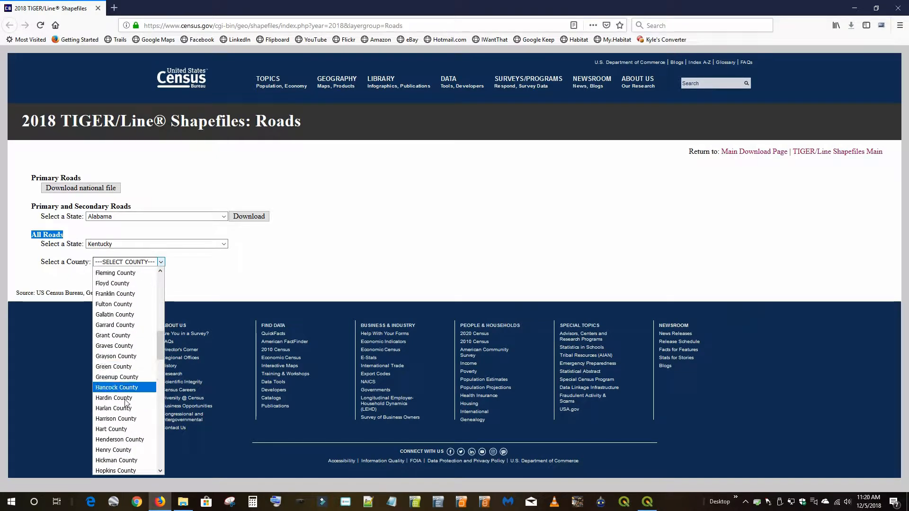
{"action": "scroll", "coordinate": [126, 374], "scroll_direction": "up", "scroll_amount": 2}
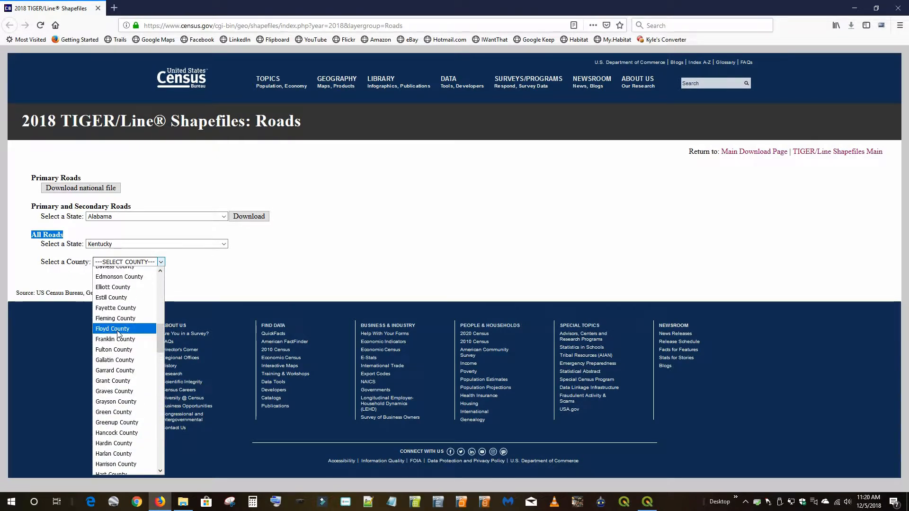
{"action": "left_click", "coordinate": [116, 328]}
{"action": "left_click", "coordinate": [69, 275]}
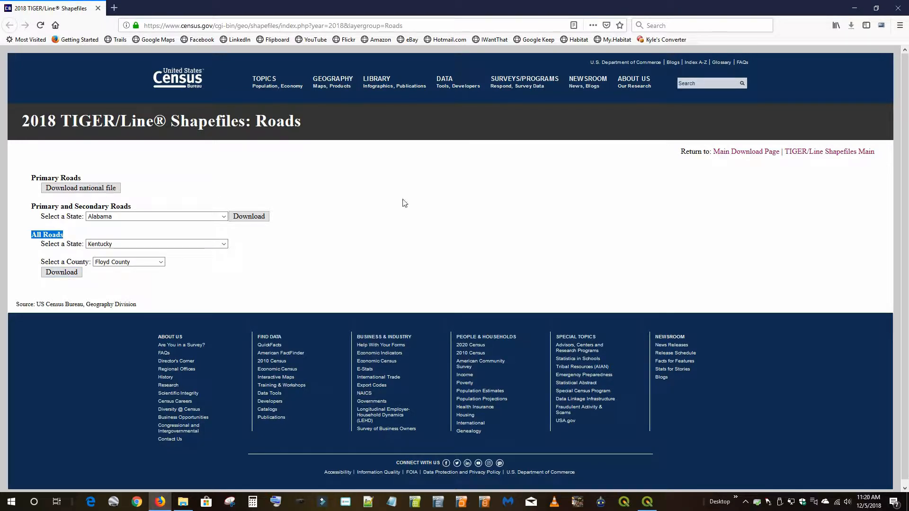
Open the main TIGER/Line download page, review the available layer types for 2018, and close the browser.
{"action": "left_click", "coordinate": [733, 157]}
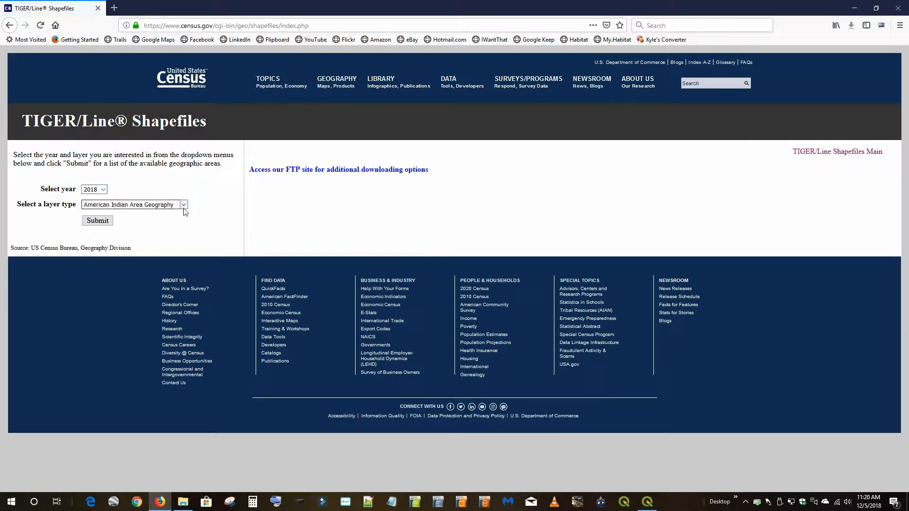
{"action": "left_click", "coordinate": [182, 204]}
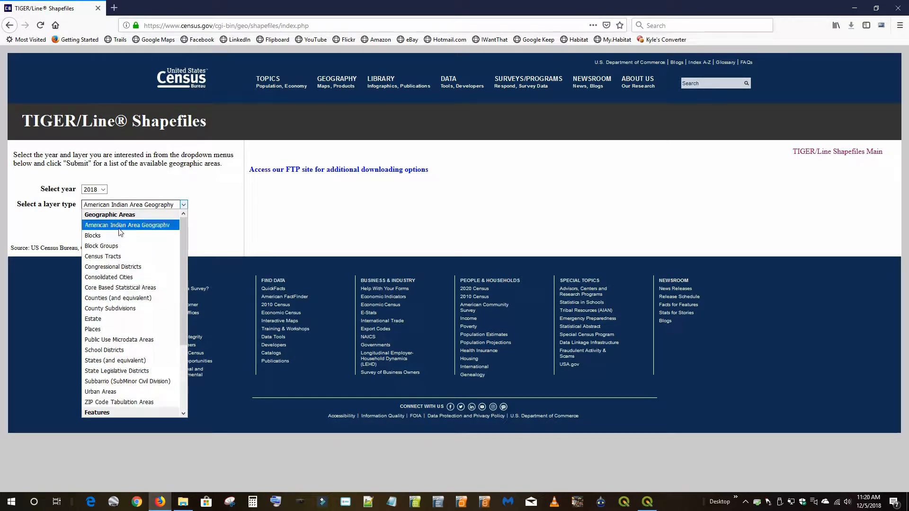
{"action": "left_click", "coordinate": [291, 230]}
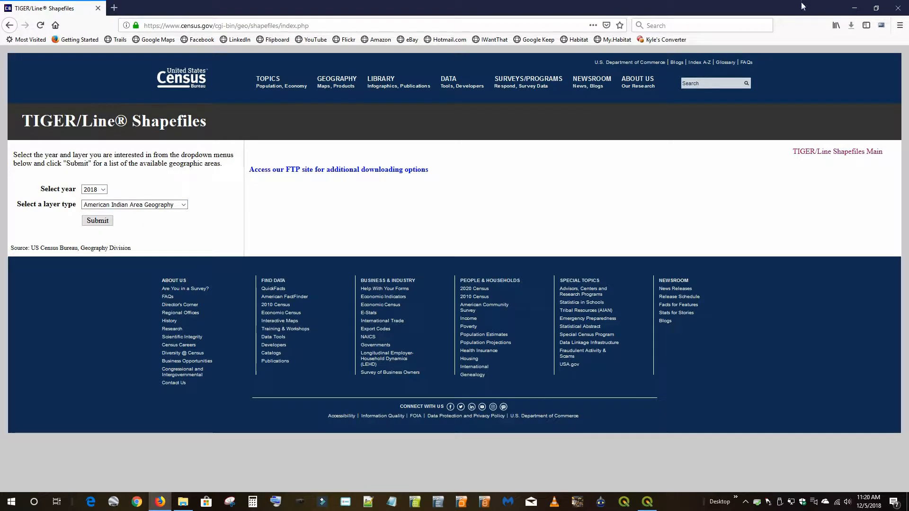
{"action": "left_click", "coordinate": [898, 8]}
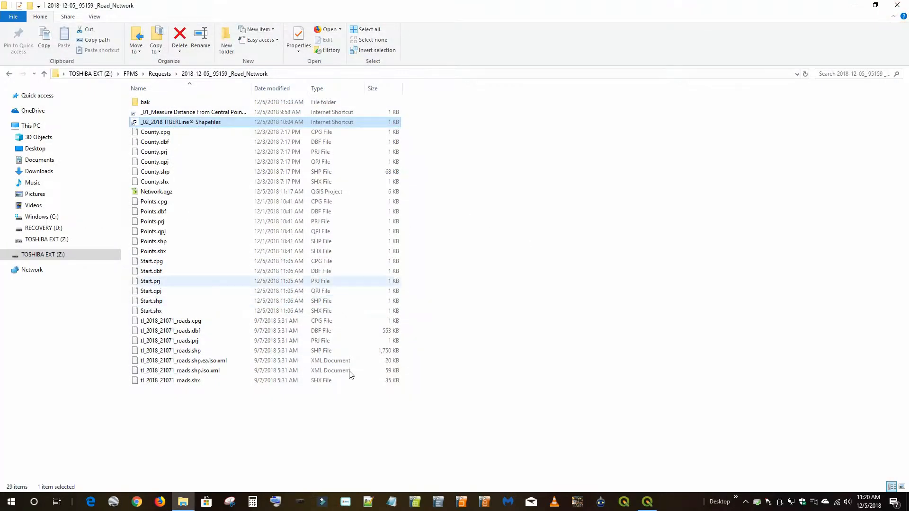
Switch to QGIS, inspect the roads around the start point up close, and return to the County layer's full extent.
{"action": "left_click", "coordinate": [647, 502]}
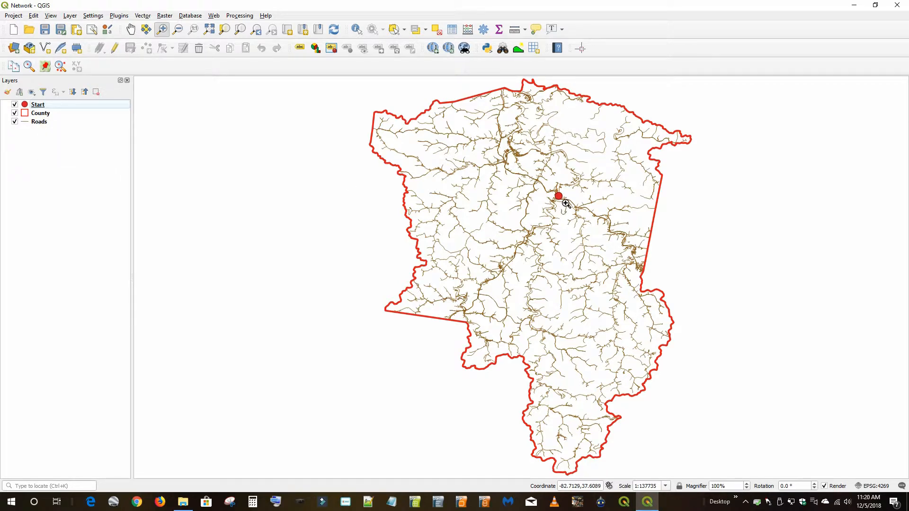
{"action": "left_click_drag", "start_coordinate": [572, 185], "coordinate": [542, 210]}
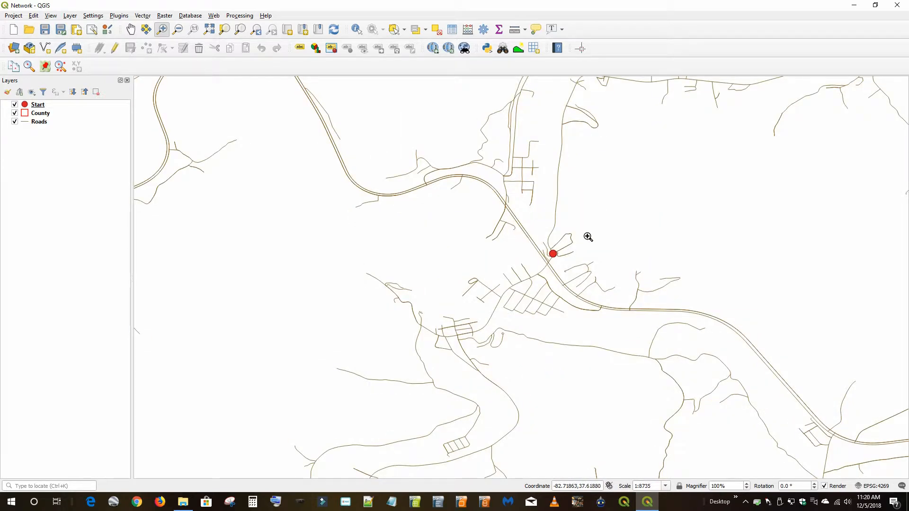
{"action": "left_click_drag", "start_coordinate": [587, 235], "coordinate": [516, 281]}
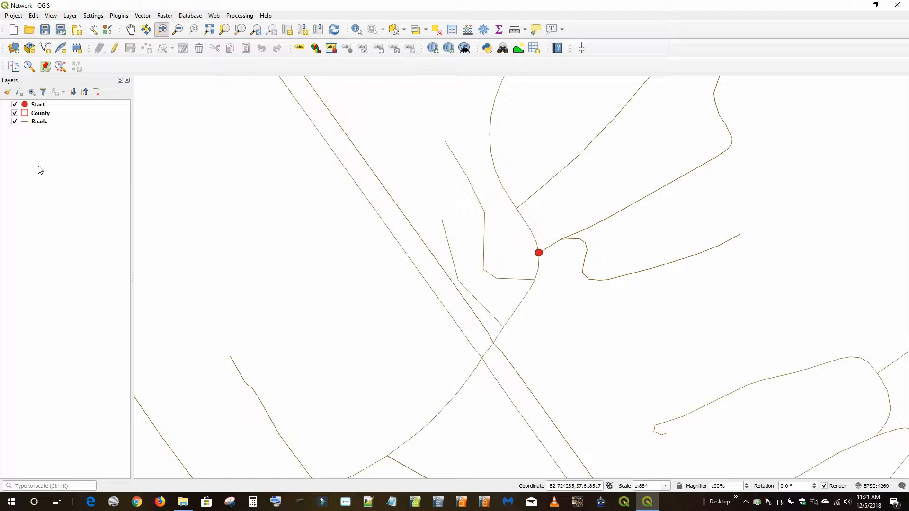
{"action": "right_click", "coordinate": [40, 113]}
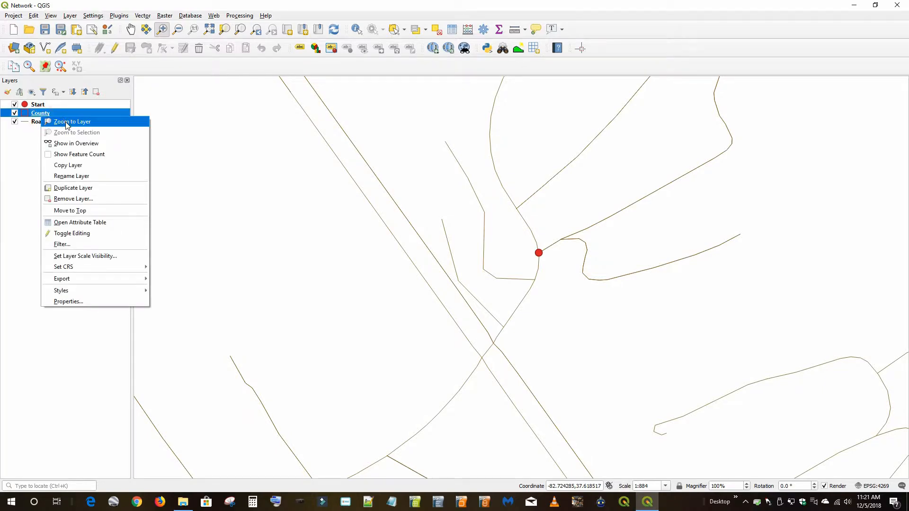
{"action": "left_click", "coordinate": [66, 122]}
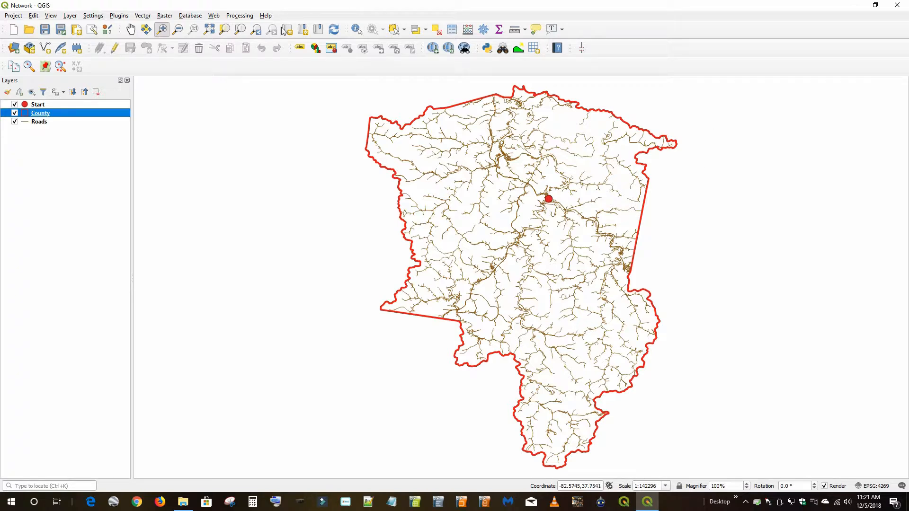
Open and narrow the Processing Toolbox, and examine the network tools offered by Network analysis, GRASS, QNEAT3 and SAGA.
{"action": "left_click", "coordinate": [483, 29]}
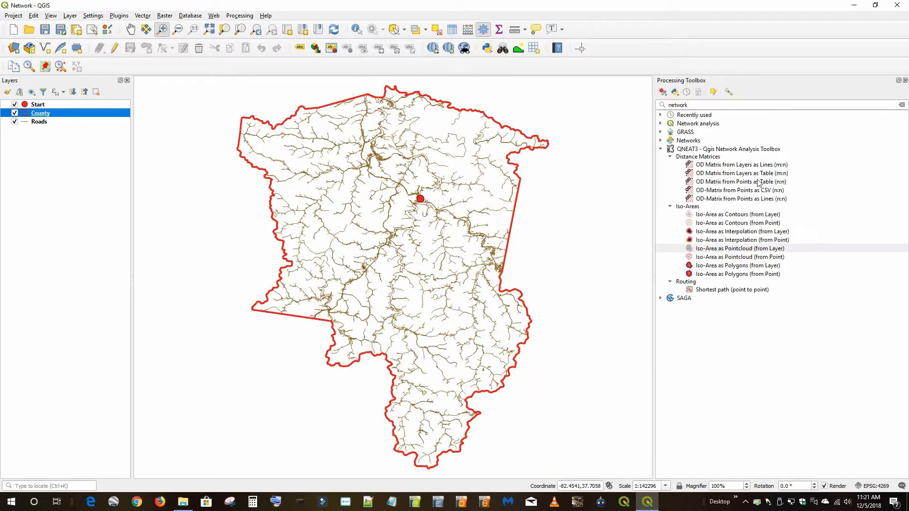
{"action": "left_click_drag", "start_coordinate": [653, 138], "coordinate": [703, 148]}
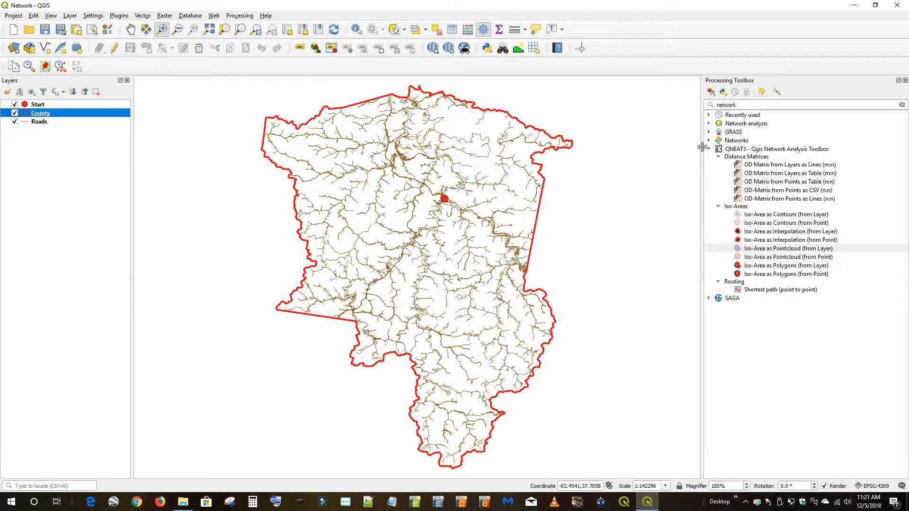
{"action": "left_click", "coordinate": [709, 123]}
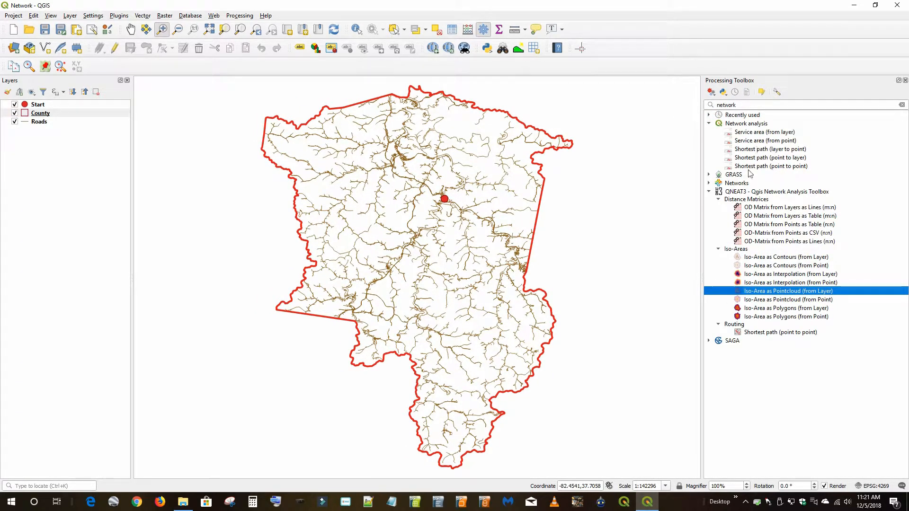
{"action": "left_click", "coordinate": [709, 175]}
{"action": "left_click", "coordinate": [709, 175]}
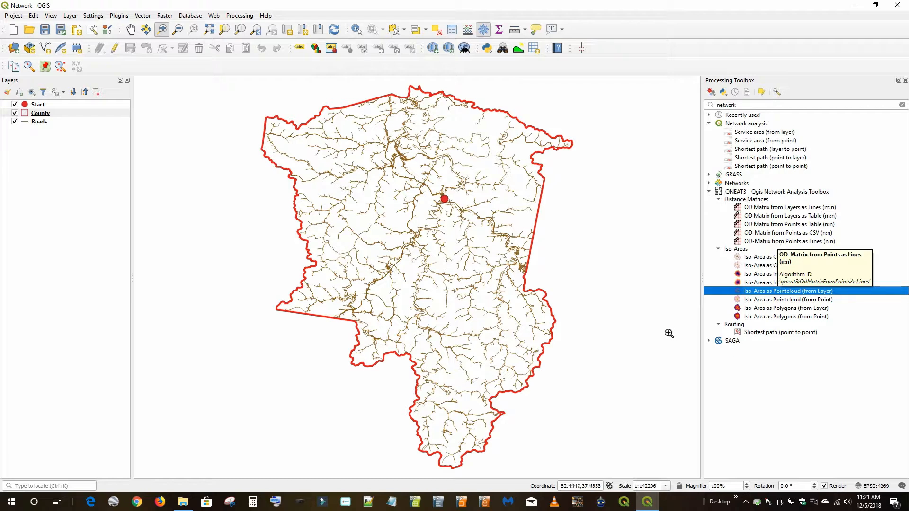
{"action": "left_click", "coordinate": [710, 341]}
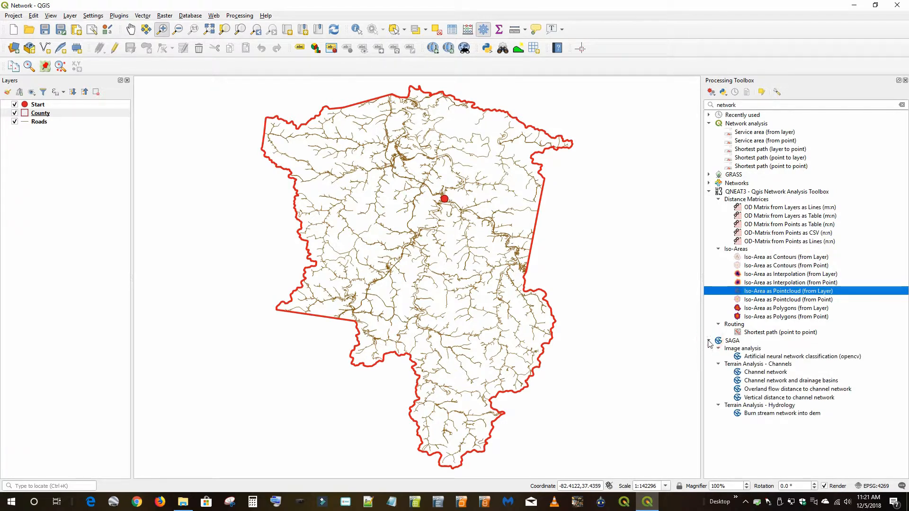
{"action": "left_click", "coordinate": [709, 341]}
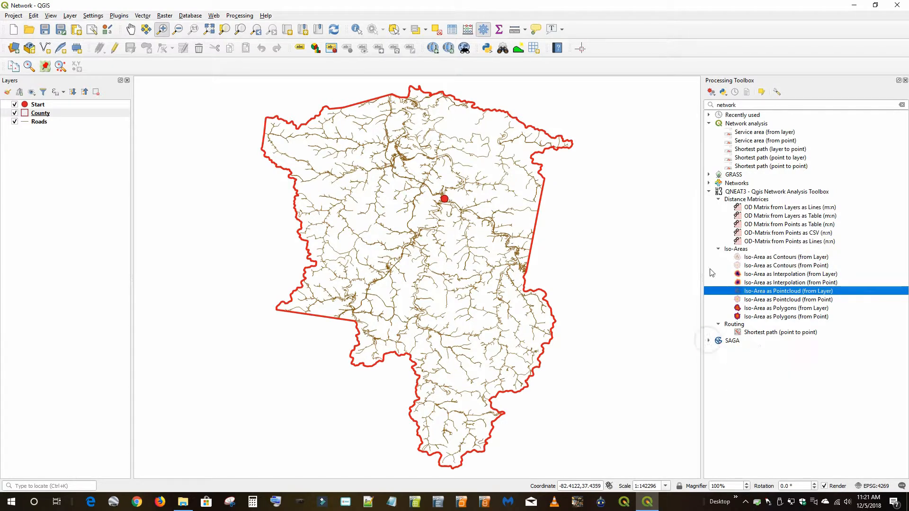
{"action": "left_click", "coordinate": [709, 123]}
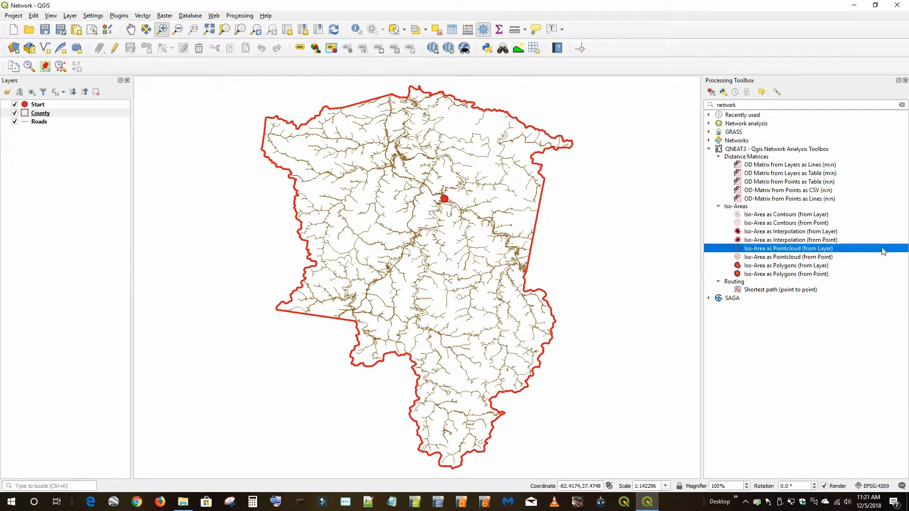
{"action": "double_click", "coordinate": [811, 258]}
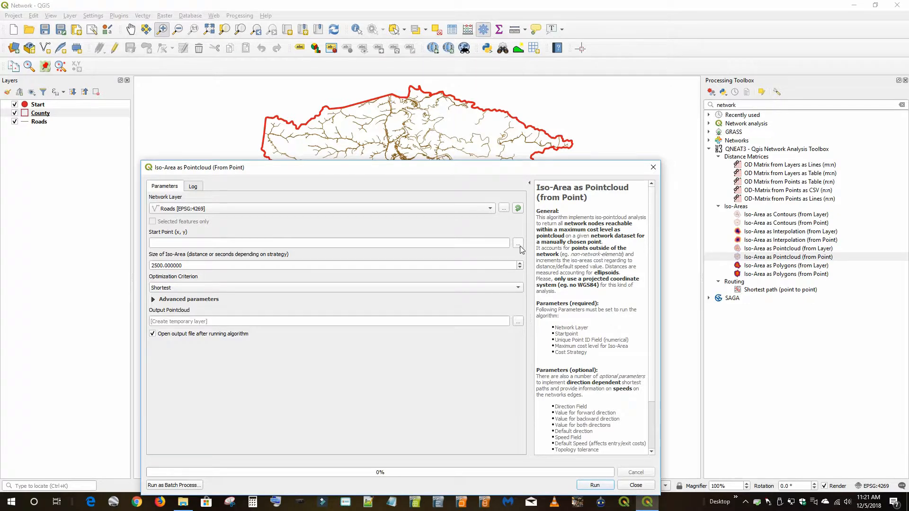
{"action": "left_click", "coordinate": [519, 244]}
{"action": "left_click", "coordinate": [376, 202]}
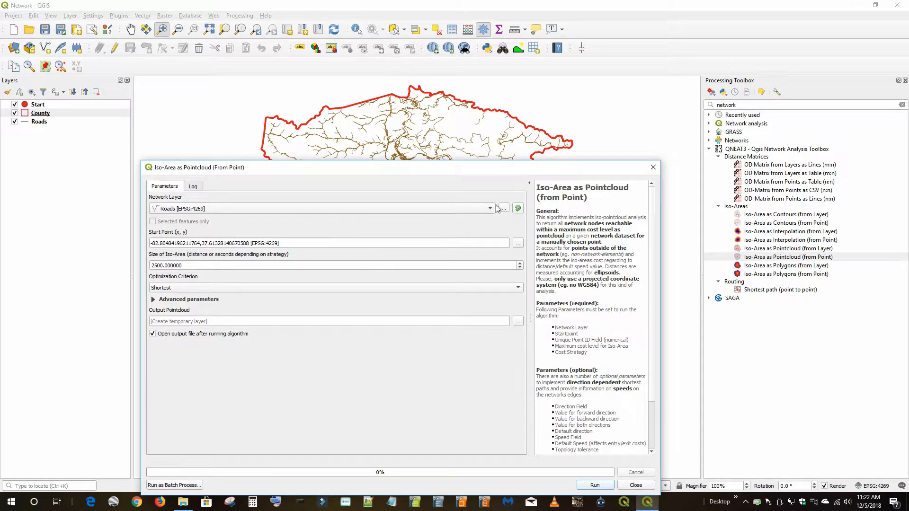
{"action": "left_click", "coordinate": [653, 168]}
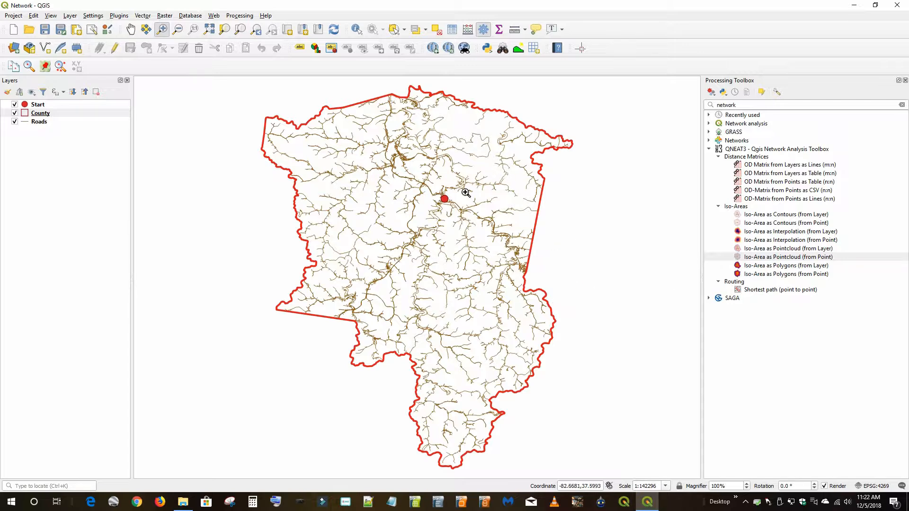
{"action": "left_click", "coordinate": [183, 502]}
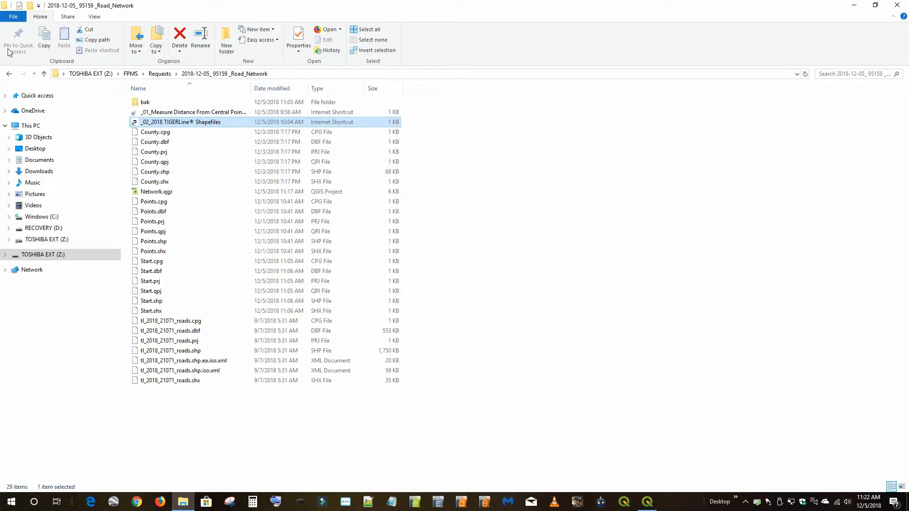
{"action": "left_click", "coordinate": [852, 6]}
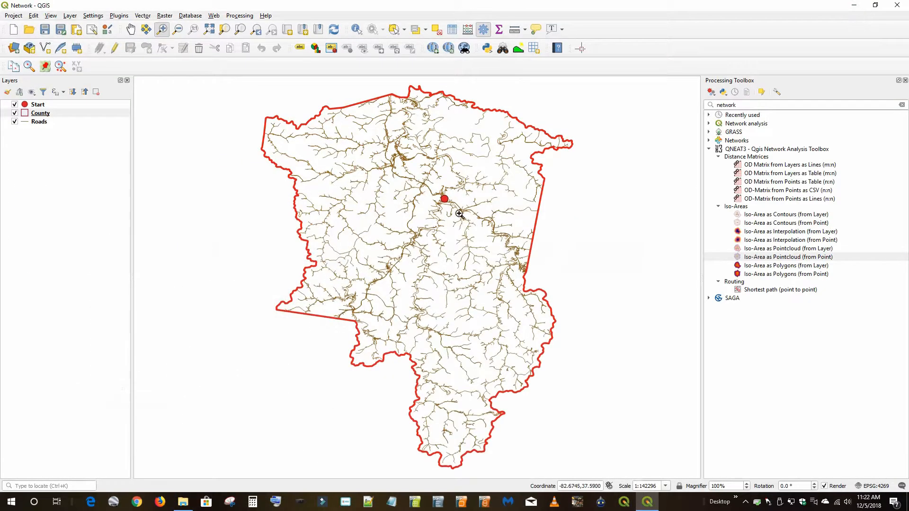
{"action": "double_click", "coordinate": [783, 257]}
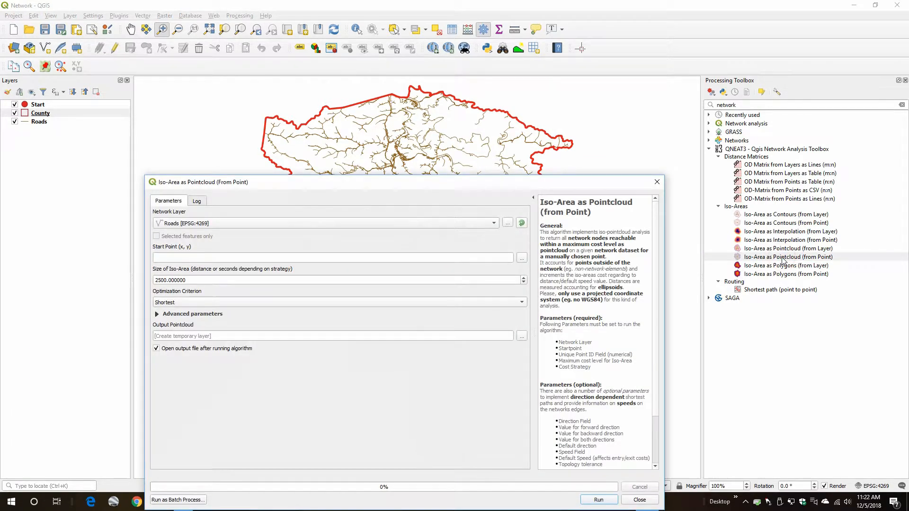
{"action": "left_click", "coordinate": [657, 182]}
Run QNEAT3 Iso-Area as Pointcloud (from Layer) on Roads from the Start layer with an enlarged iso-area size and the Shortest criterion.
{"action": "left_click", "coordinate": [821, 249]}
{"action": "double_click", "coordinate": [822, 249]}
{"action": "left_click_drag", "start_coordinate": [361, 197], "coordinate": [394, 123]}
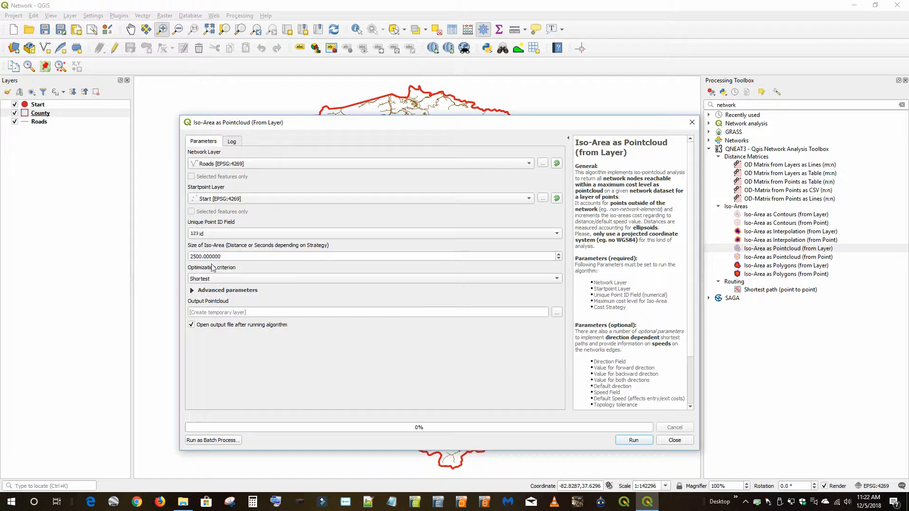
{"action": "double_click", "coordinate": [231, 256]}
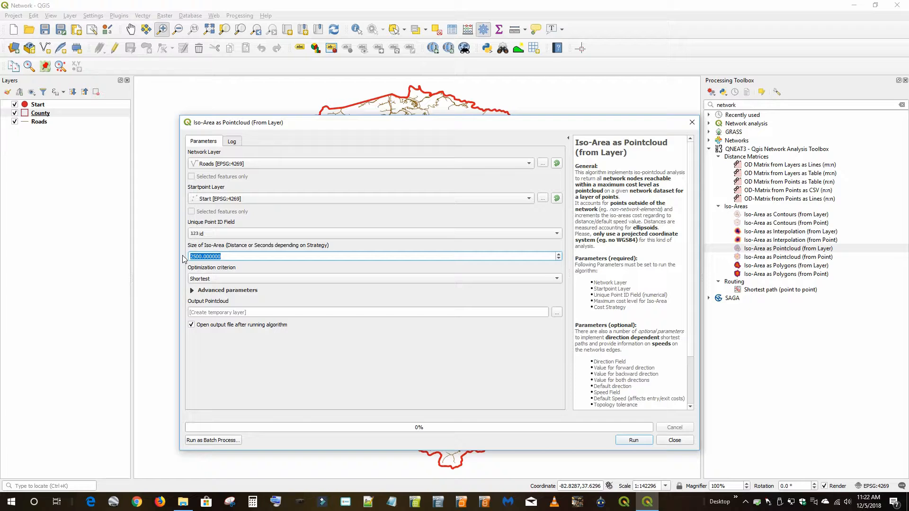
{"action": "type", "text": "80"}
{"action": "left_click", "coordinate": [625, 439]}
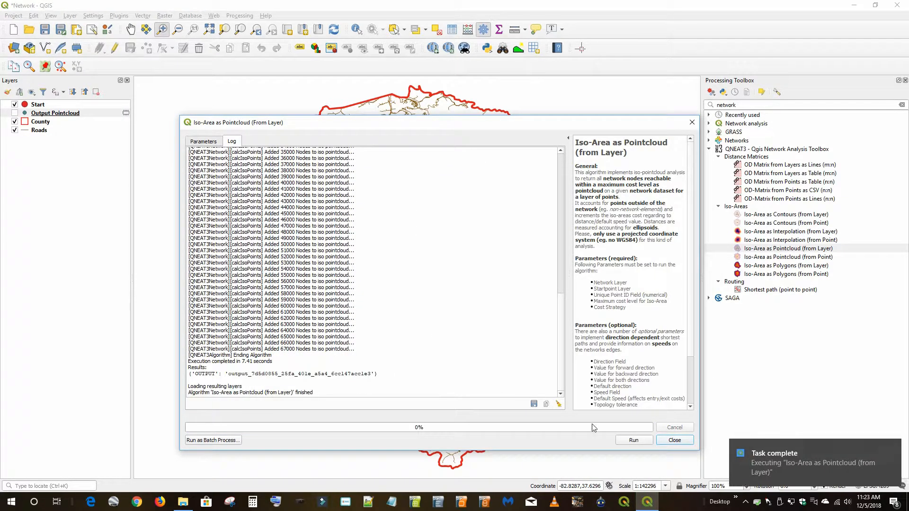
{"action": "left_click", "coordinate": [675, 440]}
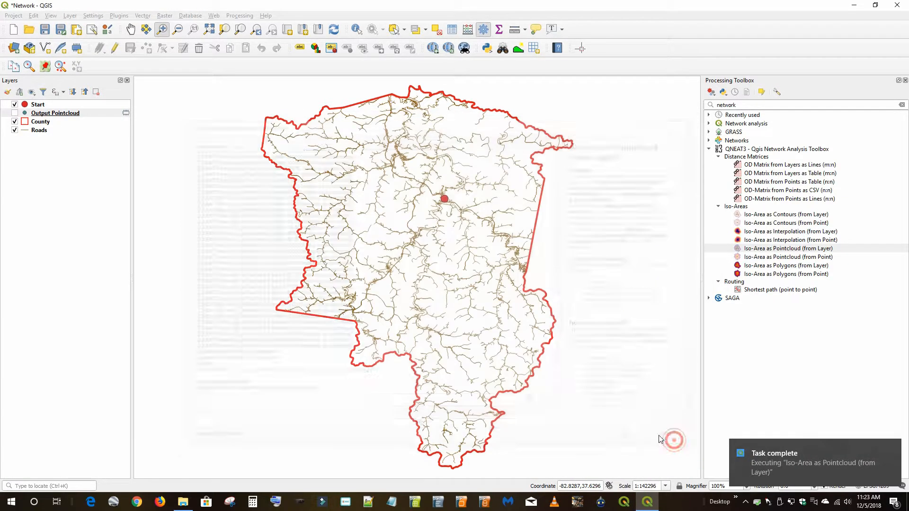
Show the Output Pointcloud layer on the map and review the cost values in its attribute table.
{"action": "left_click", "coordinate": [15, 114]}
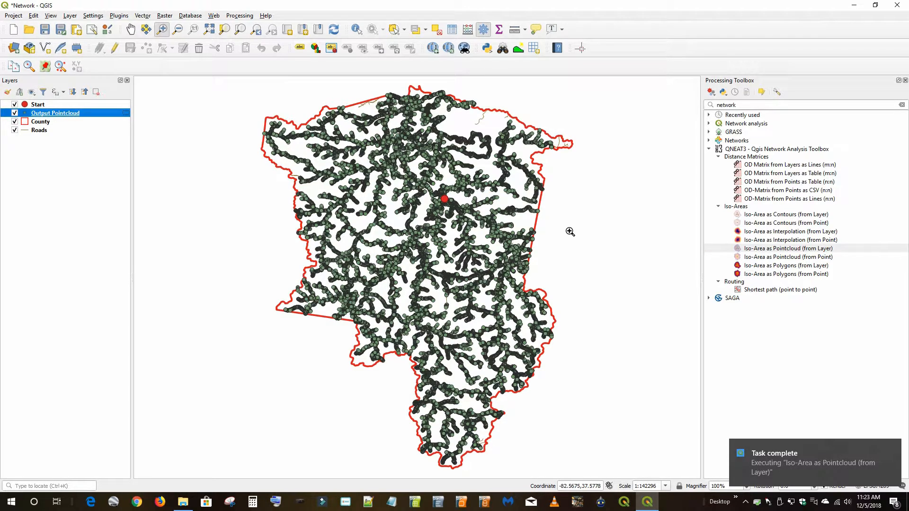
{"action": "right_click", "coordinate": [65, 114]}
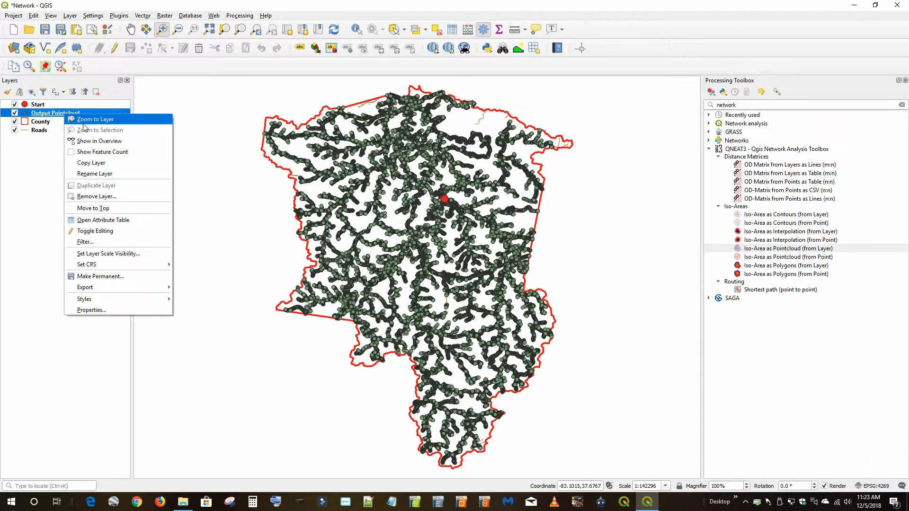
{"action": "left_click", "coordinate": [95, 221]}
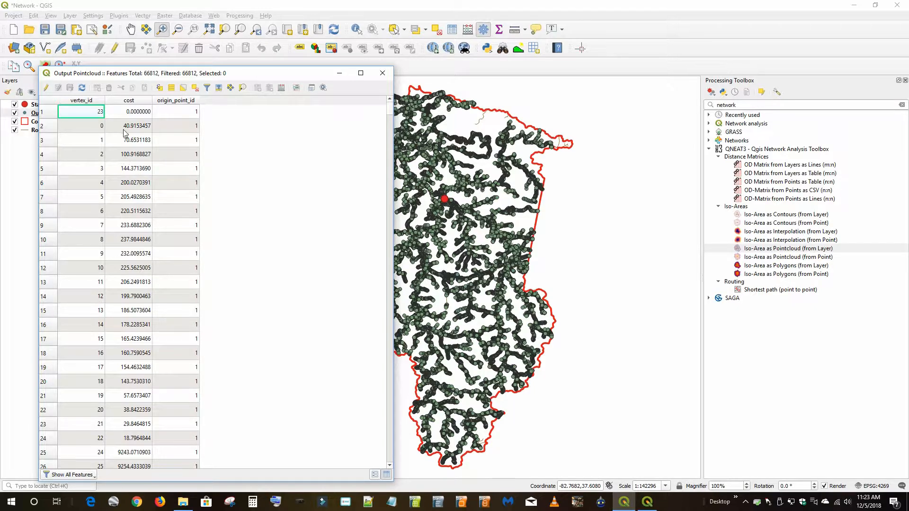
{"action": "left_click", "coordinate": [383, 73]}
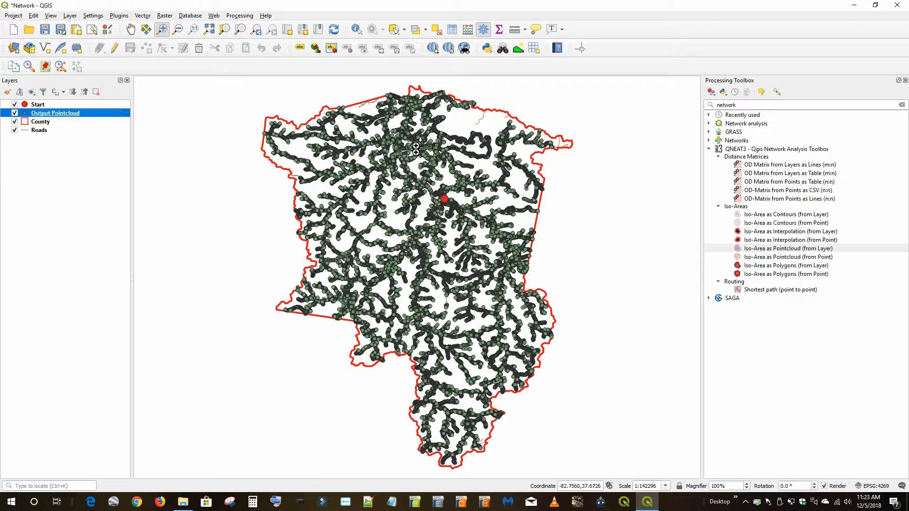
Reopen the Output Pointcloud attribute table and turn on editing for the layer.
{"action": "right_click", "coordinate": [63, 119]}
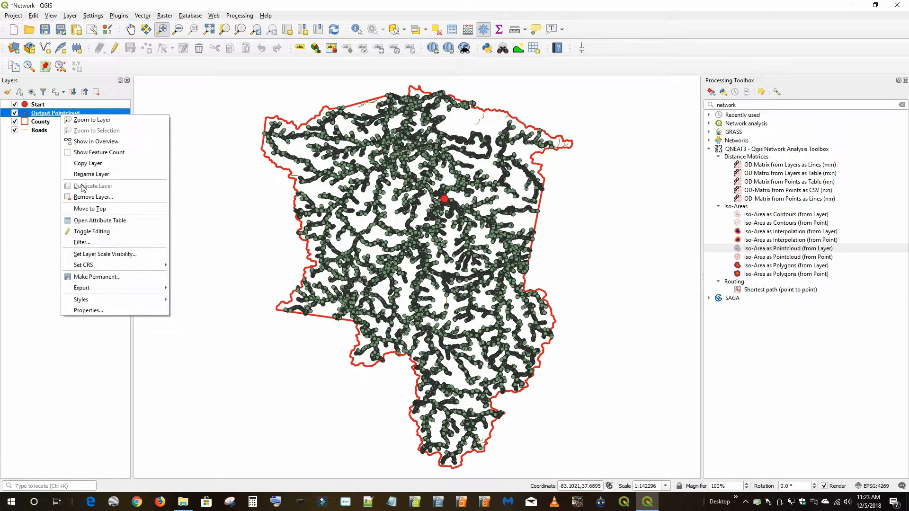
{"action": "left_click", "coordinate": [94, 220]}
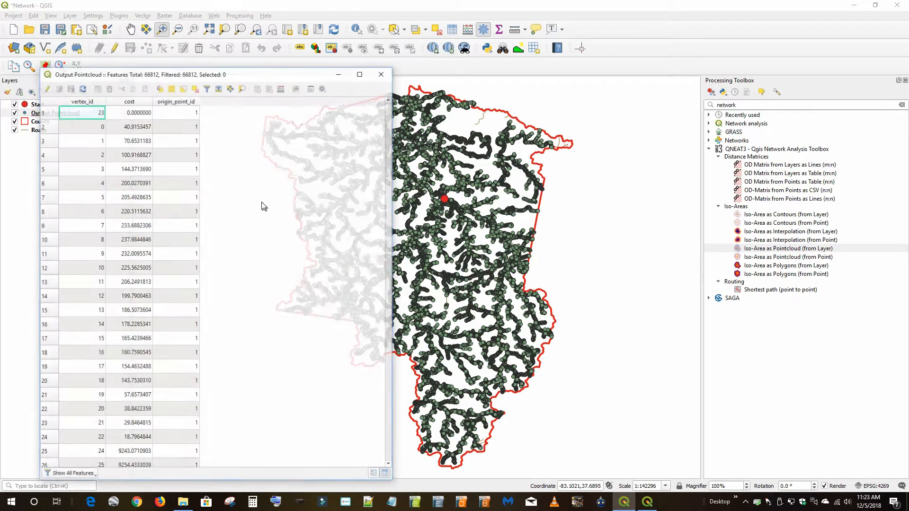
{"action": "left_click_drag", "start_coordinate": [286, 74], "coordinate": [426, 58]}
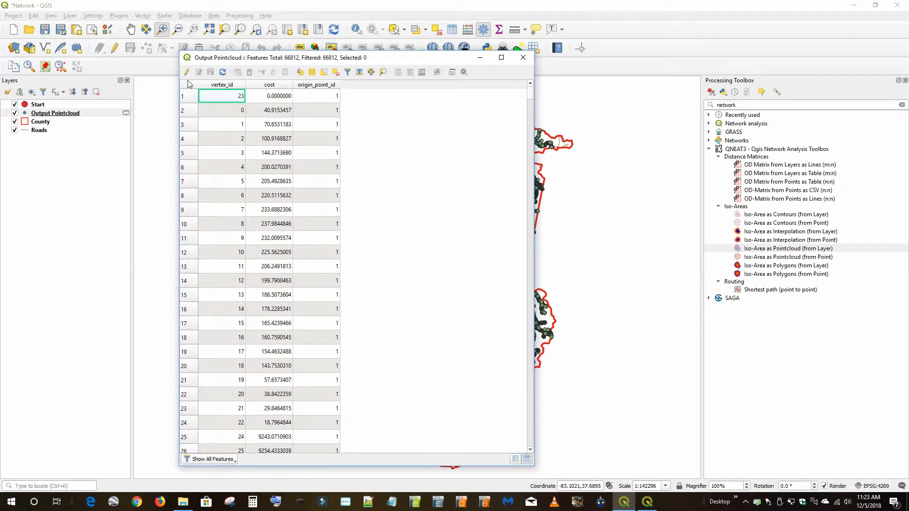
{"action": "left_click", "coordinate": [187, 72]}
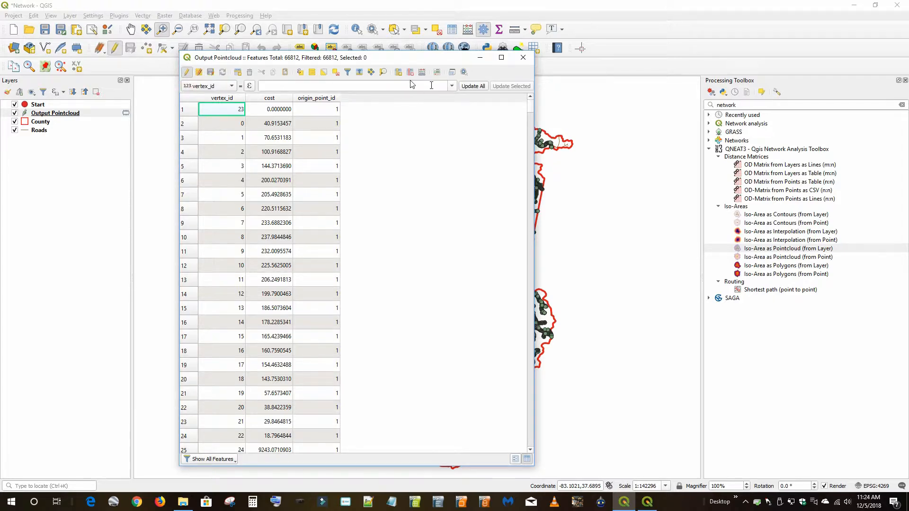
Set up a new Field Calculator field named MILES of type Decimal number (double) and begin its expression with "cost" /.
{"action": "left_click", "coordinate": [422, 72]}
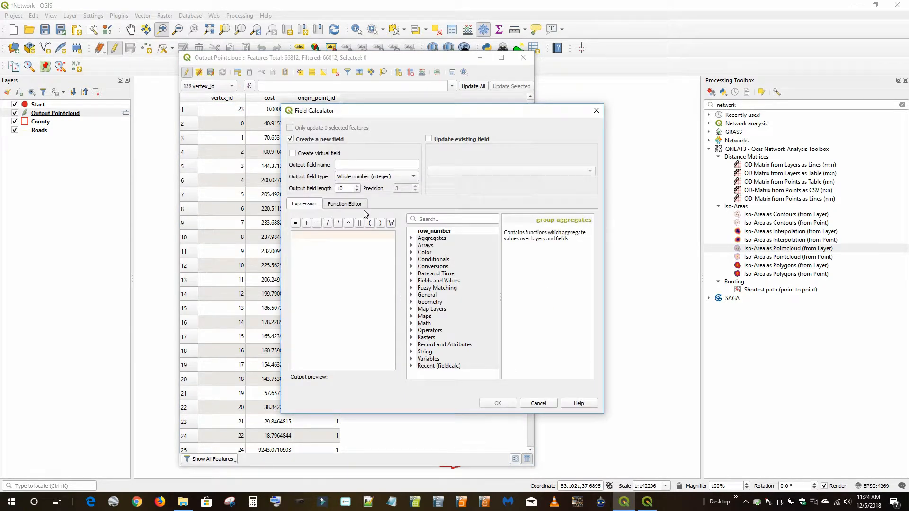
{"action": "left_click", "coordinate": [352, 166]}
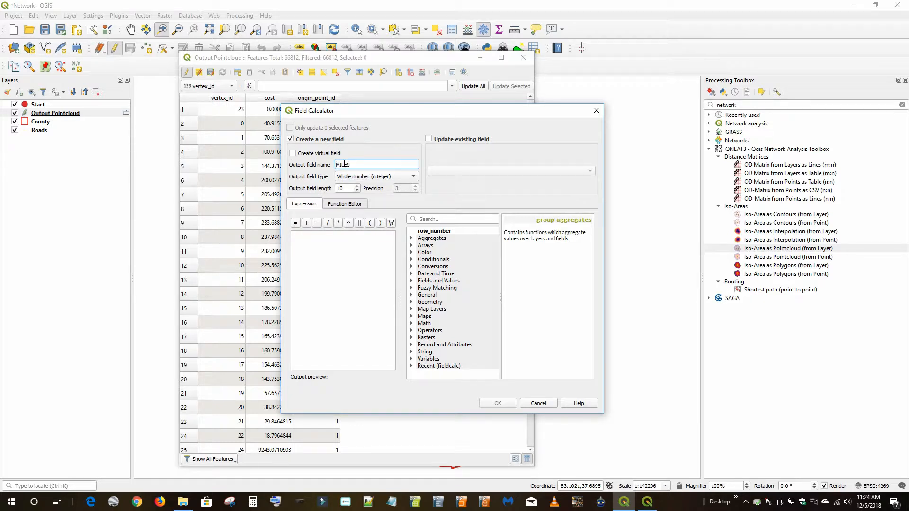
{"action": "left_click", "coordinate": [372, 181]}
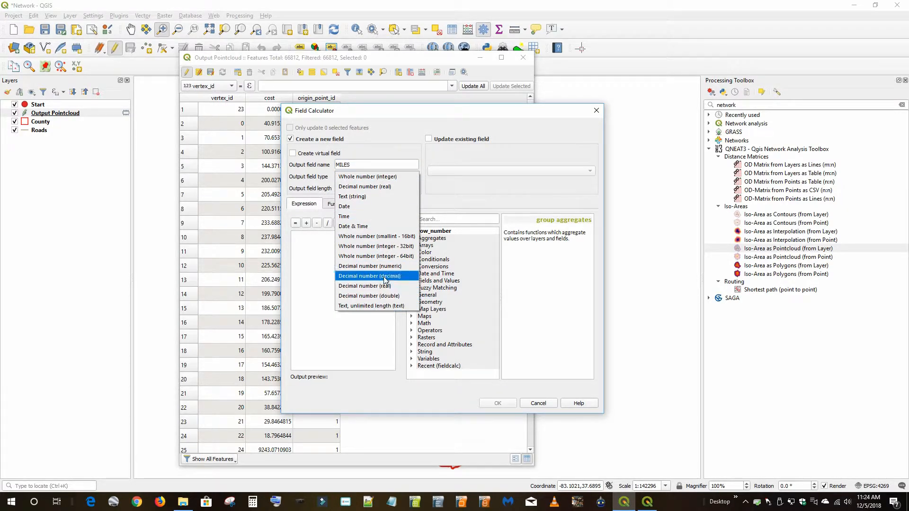
{"action": "left_click", "coordinate": [386, 296]}
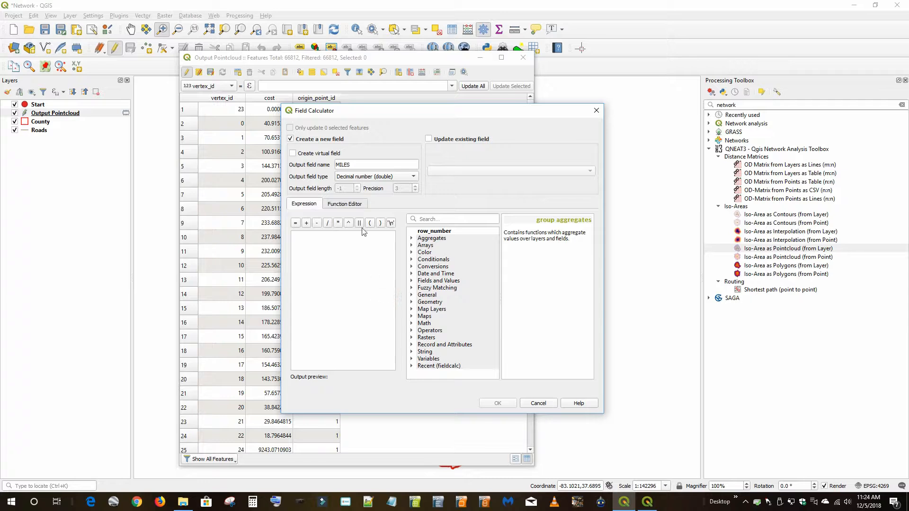
{"action": "left_click", "coordinate": [412, 282]}
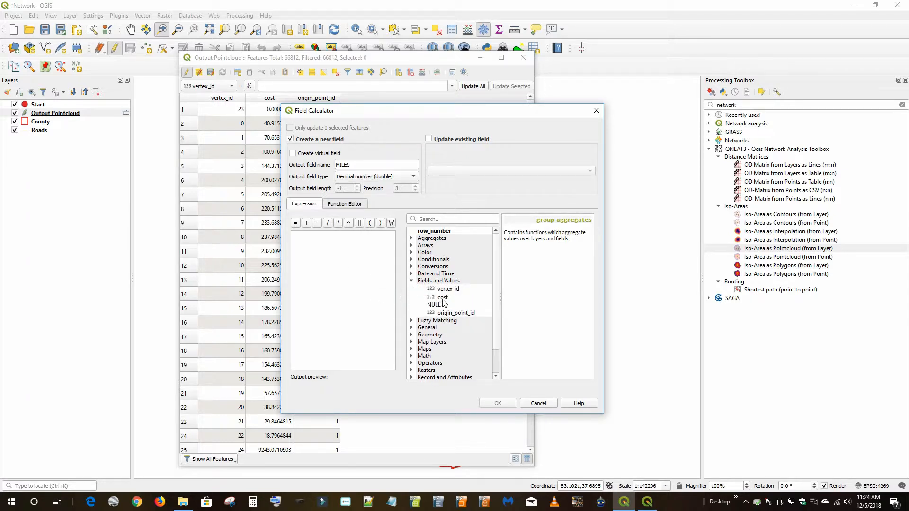
{"action": "left_click", "coordinate": [443, 297]}
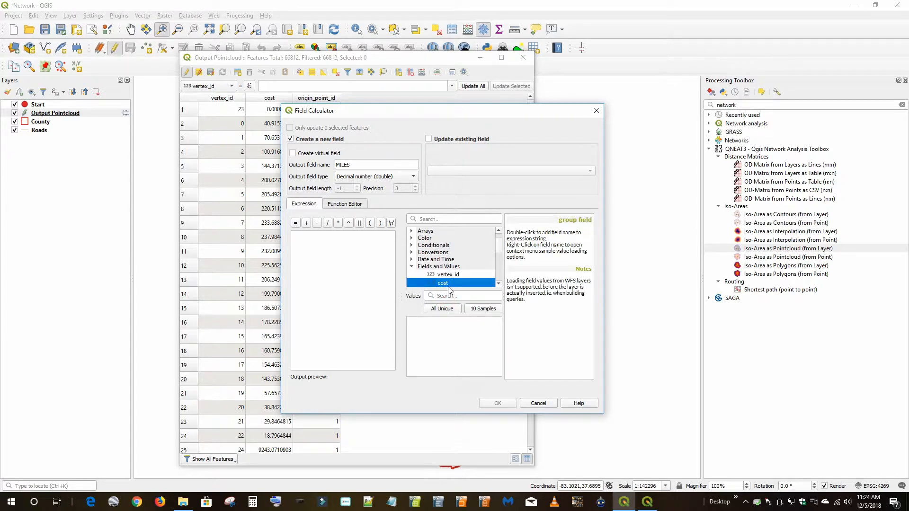
{"action": "double_click", "coordinate": [445, 285]}
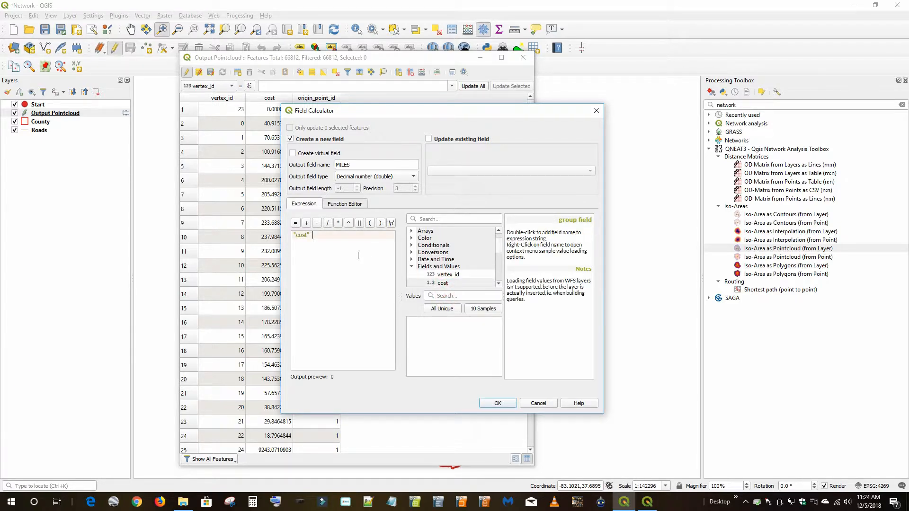
{"action": "type", "text": "/"}
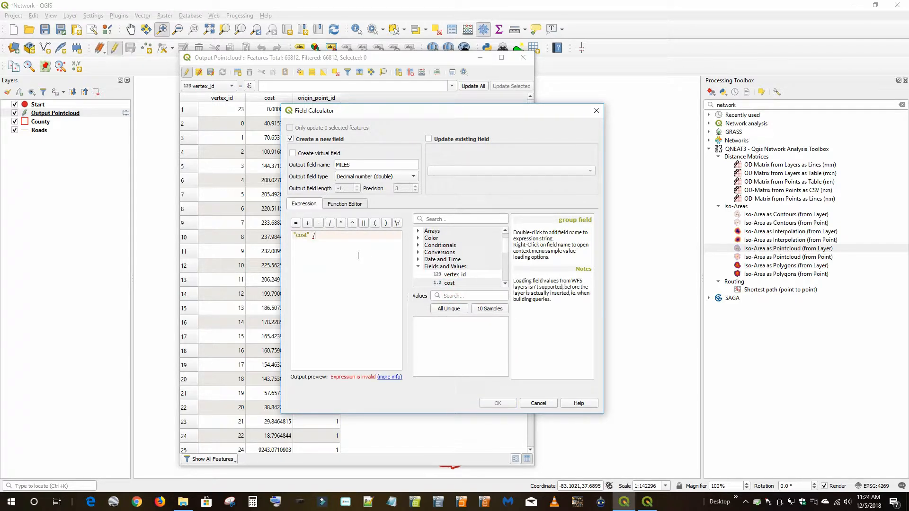
Switch to Firefox and open the Meters to Miles length conversion page on Kyle's Converter.
{"action": "left_click", "coordinate": [160, 502]}
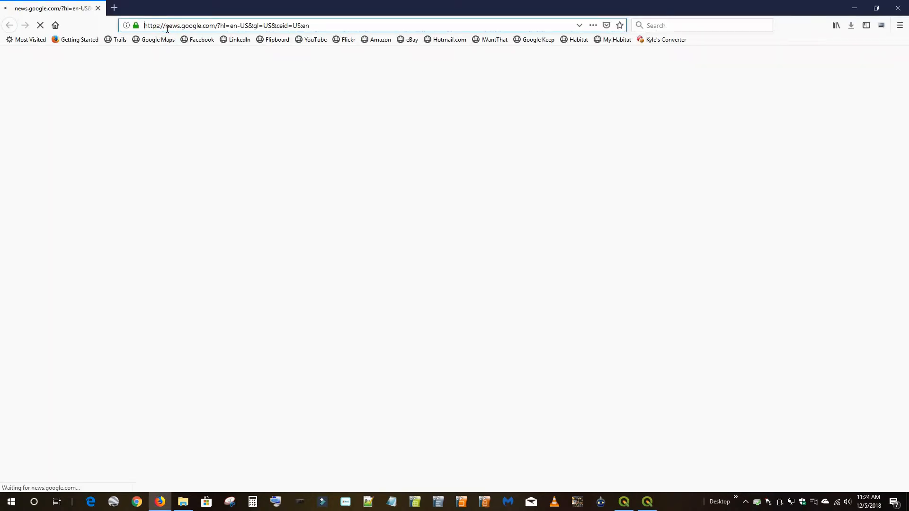
{"action": "left_click", "coordinate": [659, 39]}
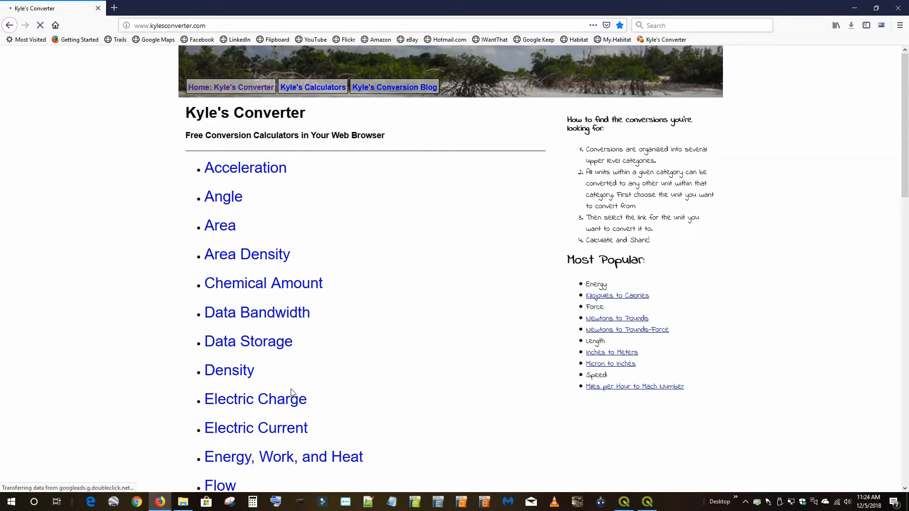
{"action": "scroll", "coordinate": [291, 393], "scroll_direction": "down", "scroll_amount": 8}
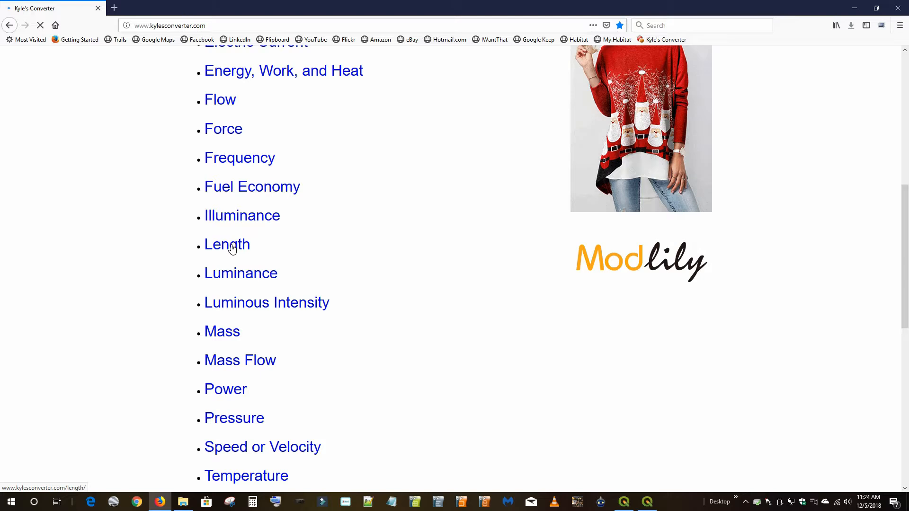
{"action": "left_click", "coordinate": [232, 248]}
{"action": "scroll", "coordinate": [261, 406], "scroll_direction": "down", "scroll_amount": 9}
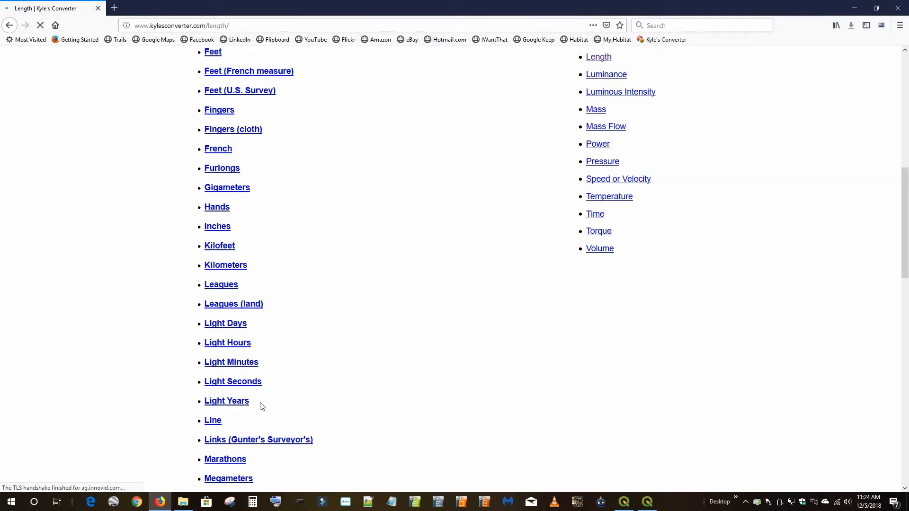
{"action": "scroll", "coordinate": [260, 406], "scroll_direction": "down", "scroll_amount": 4}
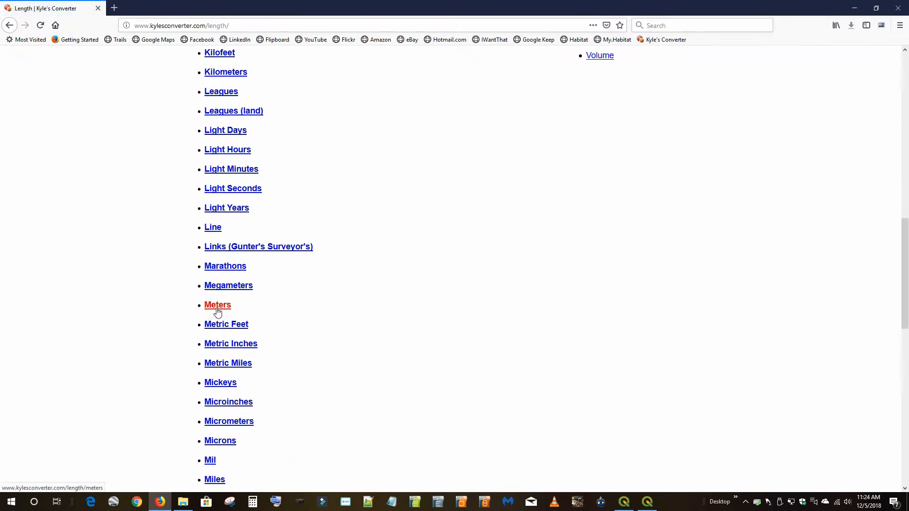
{"action": "left_click", "coordinate": [217, 306]}
{"action": "scroll", "coordinate": [262, 366], "scroll_direction": "down", "scroll_amount": 8}
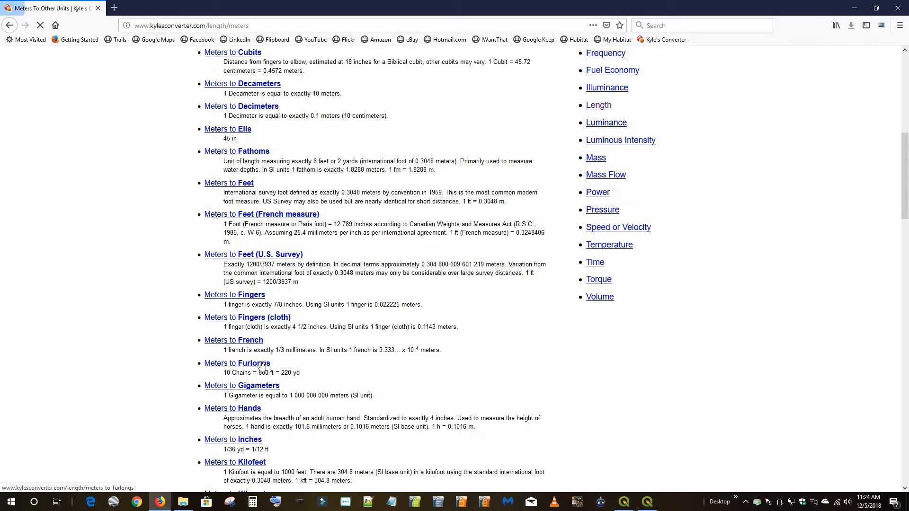
{"action": "scroll", "coordinate": [262, 366], "scroll_direction": "down", "scroll_amount": 13}
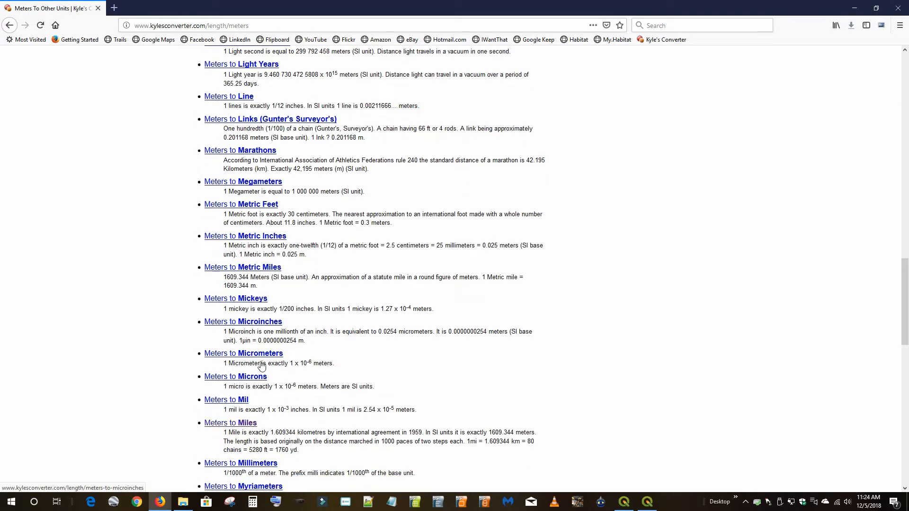
{"action": "scroll", "coordinate": [262, 366], "scroll_direction": "down", "scroll_amount": 2}
{"action": "left_click", "coordinate": [244, 317]}
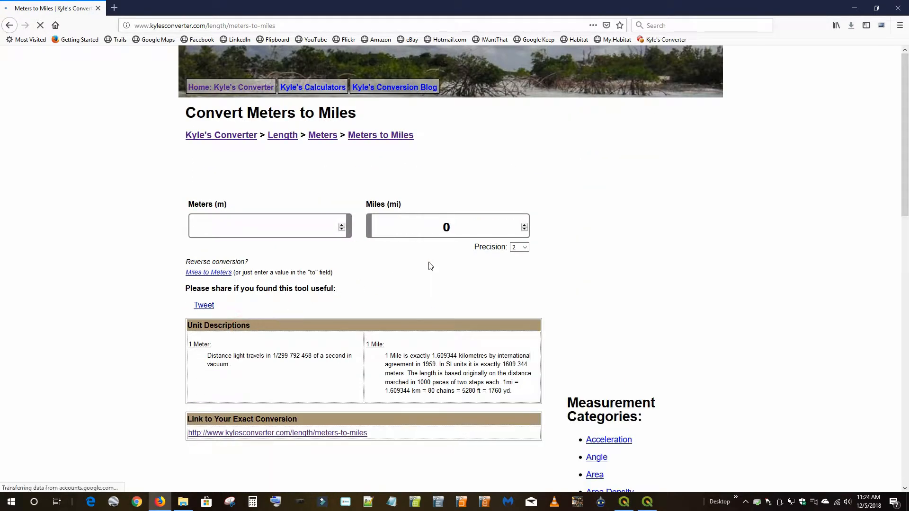
Convert 1 mile to meters and copy the resulting meter value.
{"action": "type", "text": "1"}
{"action": "left_click", "coordinate": [452, 227]}
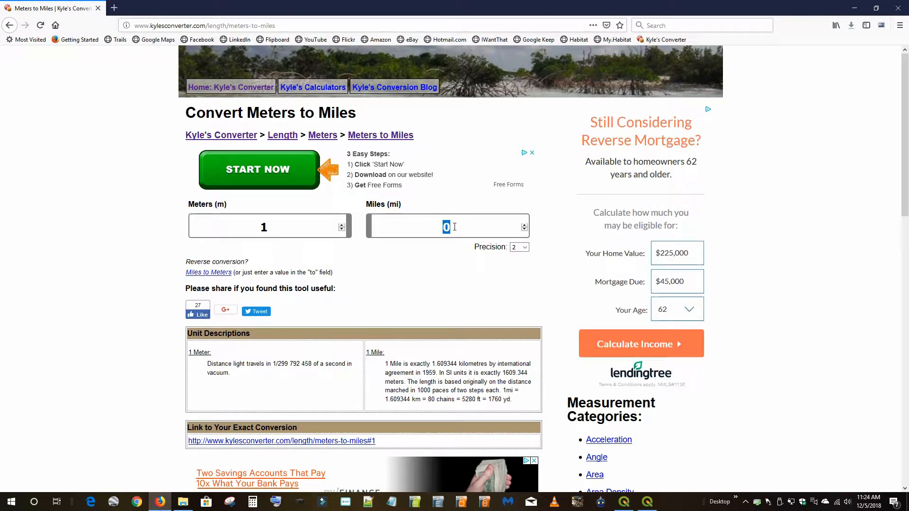
{"action": "type", "text": "1"}
{"action": "left_click_drag", "start_coordinate": [289, 226], "coordinate": [229, 225]}
{"action": "key", "text": "ctrl+c"}
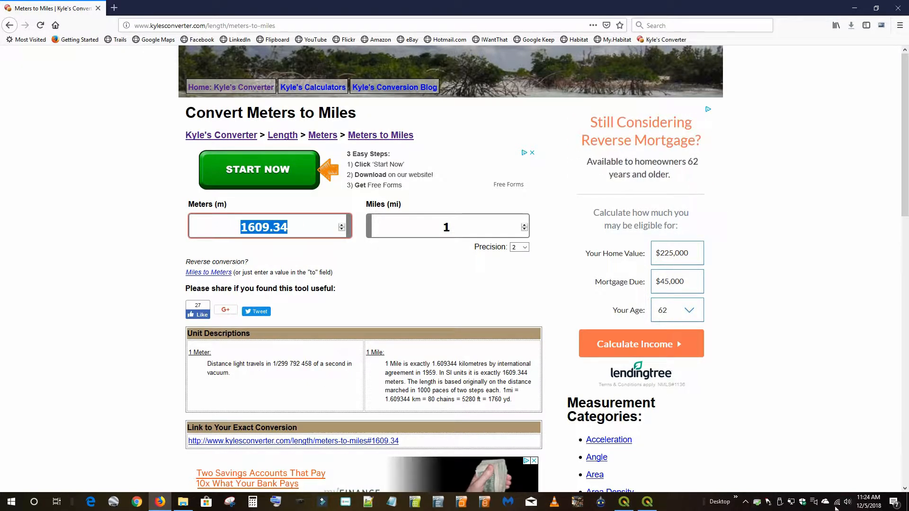
Switch back to QGIS, complete the expression as "cost" / 1609.34, and create the MILES field.
{"action": "left_click", "coordinate": [648, 505]}
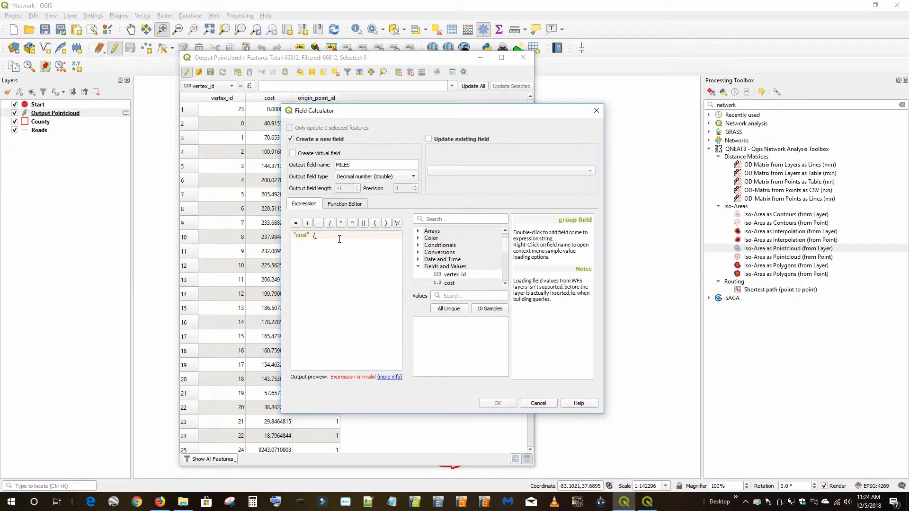
{"action": "key", "text": "ctrl+v"}
{"action": "left_click", "coordinate": [496, 403]}
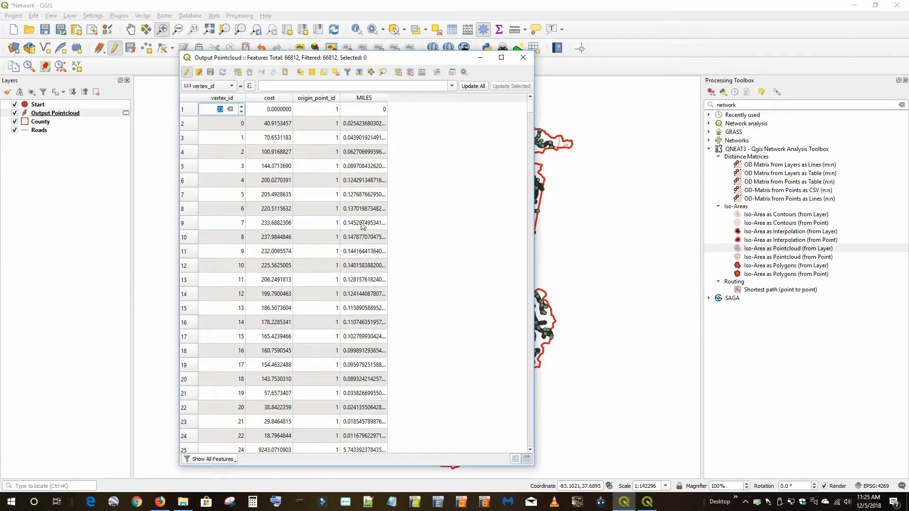
Check the MILES values in the attribute table, then stop editing Output Pointcloud and save its changes.
{"action": "scroll", "coordinate": [362, 225], "scroll_direction": "down", "scroll_amount": 9}
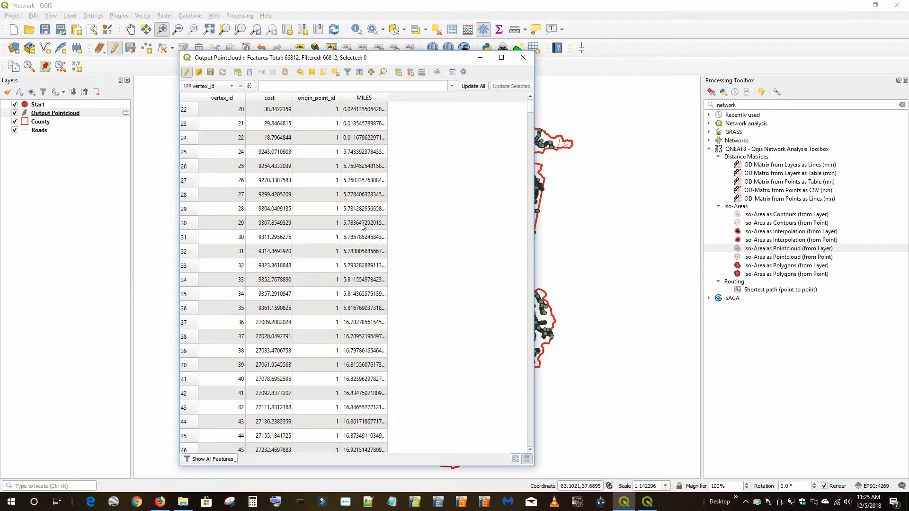
{"action": "scroll", "coordinate": [362, 225], "scroll_direction": "down", "scroll_amount": 6}
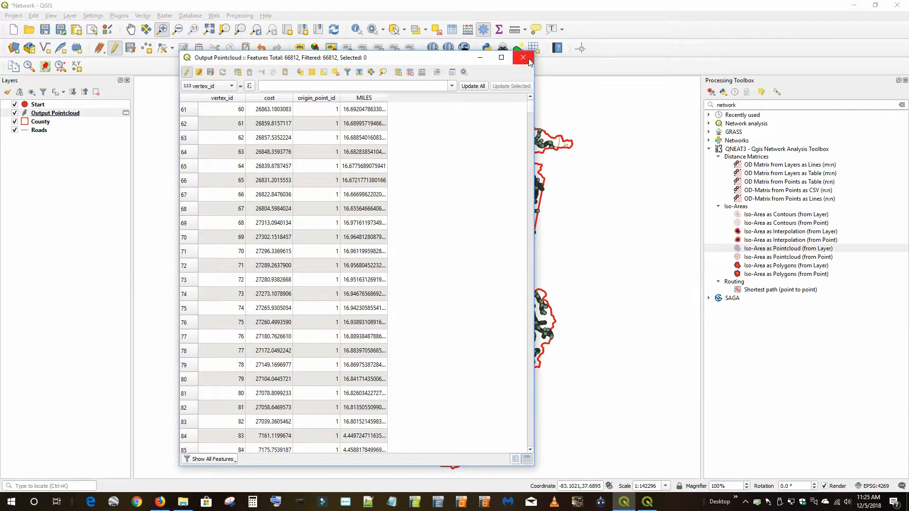
{"action": "left_click", "coordinate": [523, 58]}
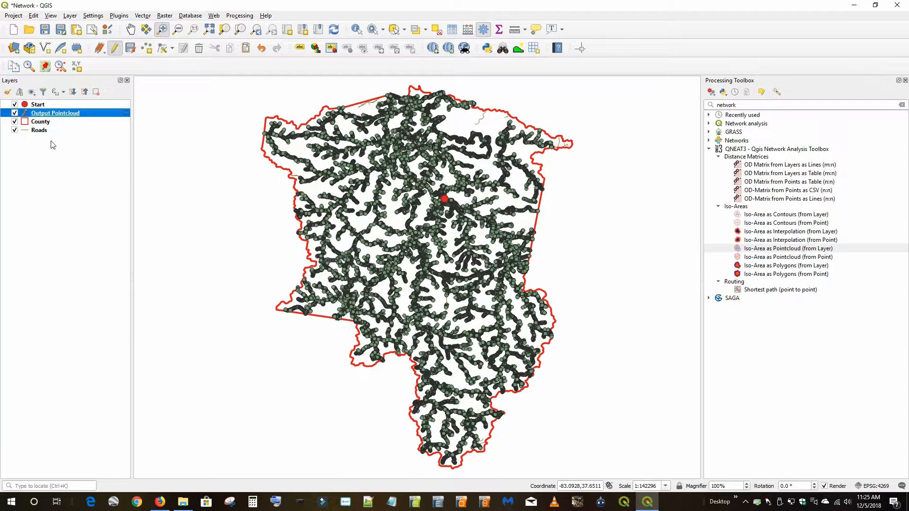
{"action": "left_click", "coordinate": [117, 50]}
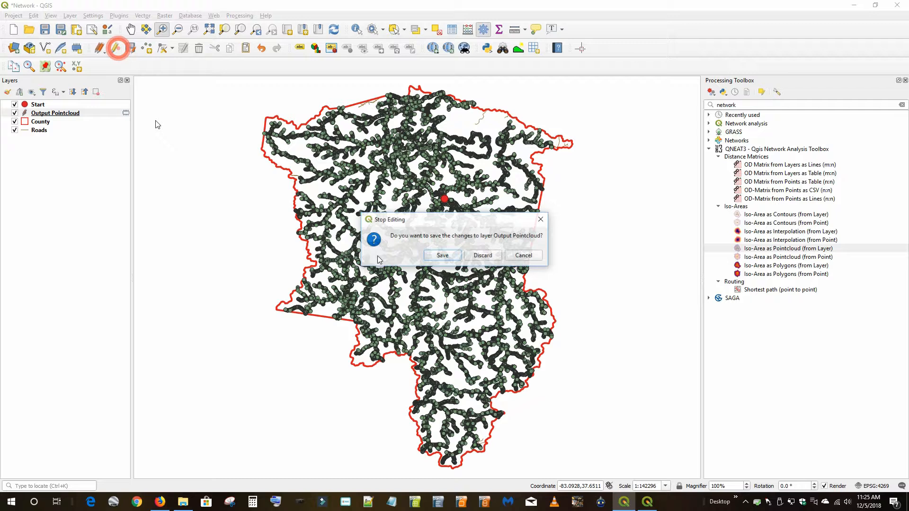
{"action": "left_click", "coordinate": [439, 254]}
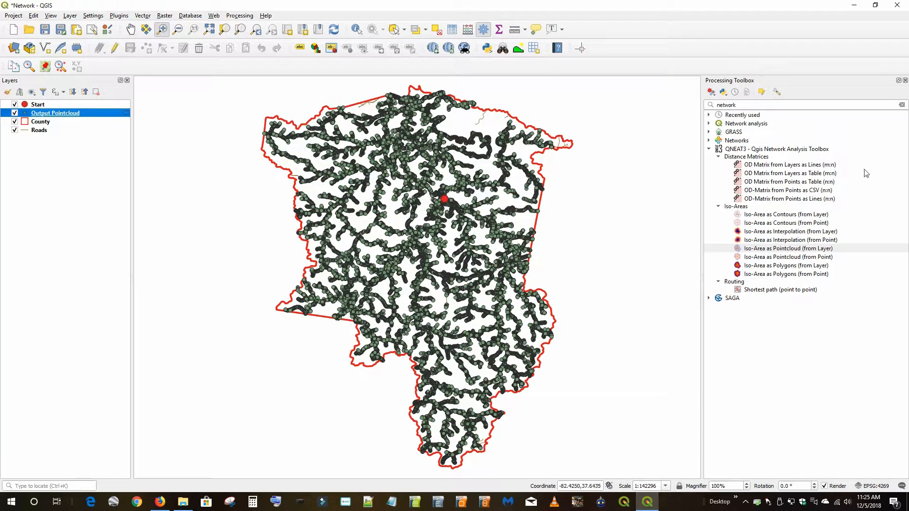
Find the IDW interpolation tool in the Processing Toolbox and open it.
{"action": "left_click", "coordinate": [749, 105]}
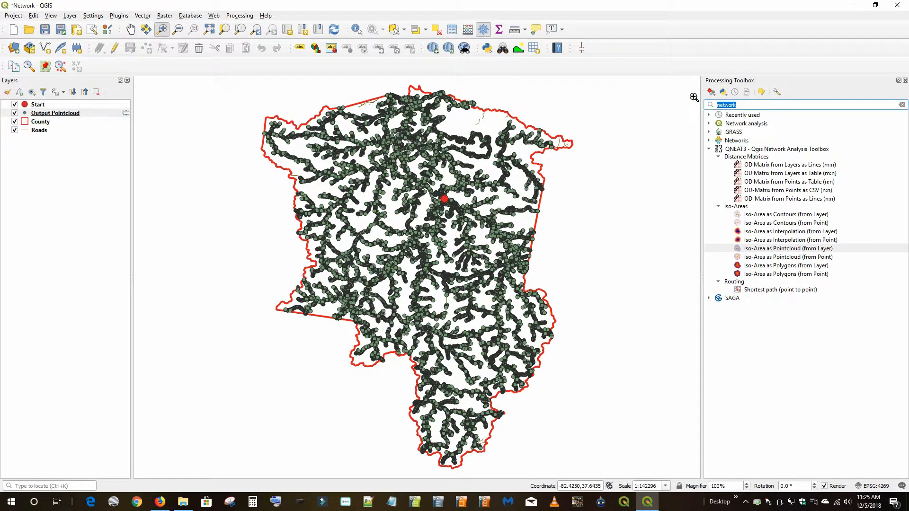
{"action": "type", "text": "d"}
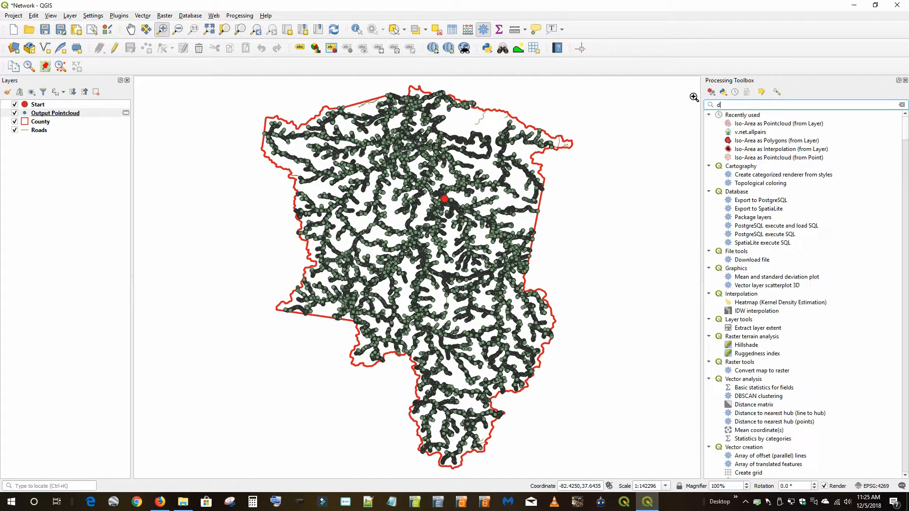
{"action": "key", "text": "BackSpace"}
{"action": "type", "text": "id"}
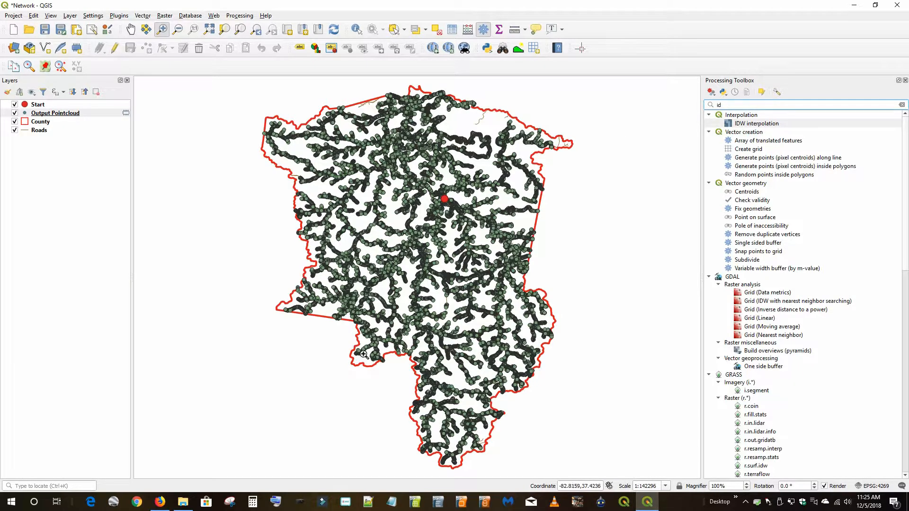
{"action": "double_click", "coordinate": [752, 124]}
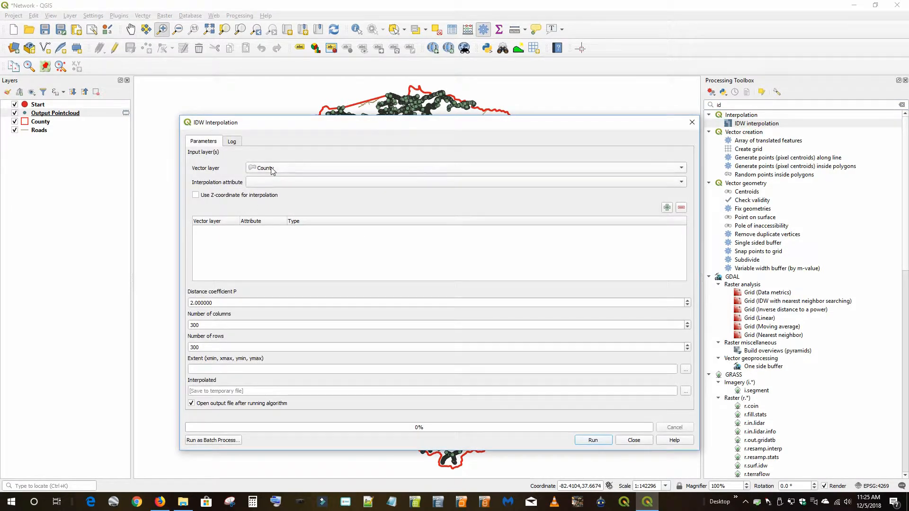
Add the Output Pointcloud layer as interpolation input with MILES as its attribute, and widen the input table's columns to fit.
{"action": "left_click", "coordinate": [269, 168]}
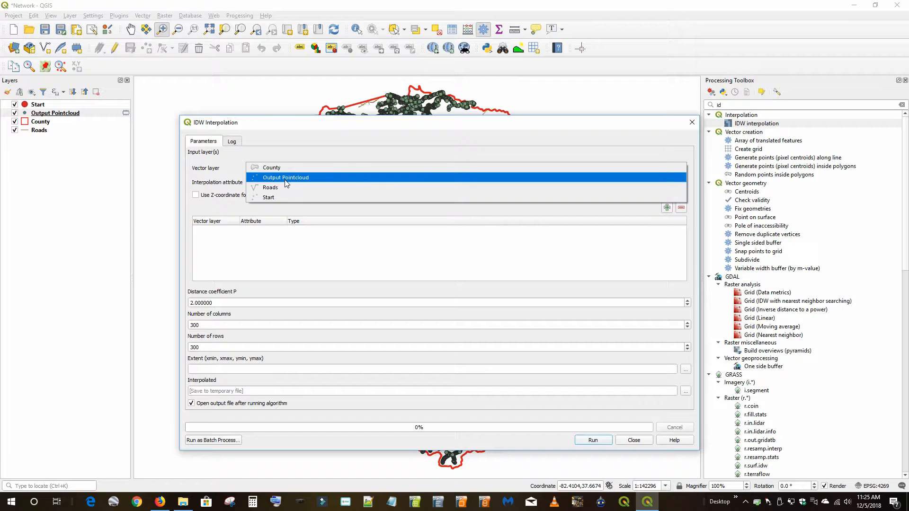
{"action": "left_click", "coordinate": [286, 179]}
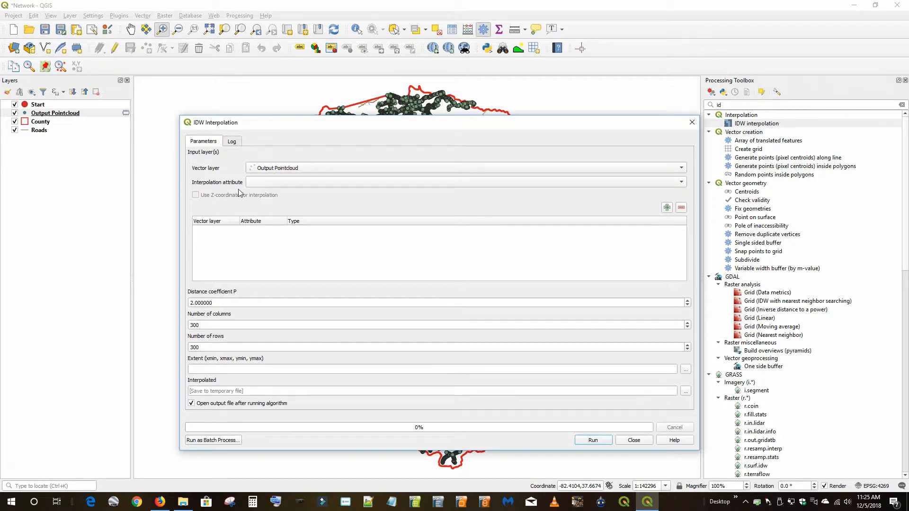
{"action": "left_click", "coordinate": [681, 182]}
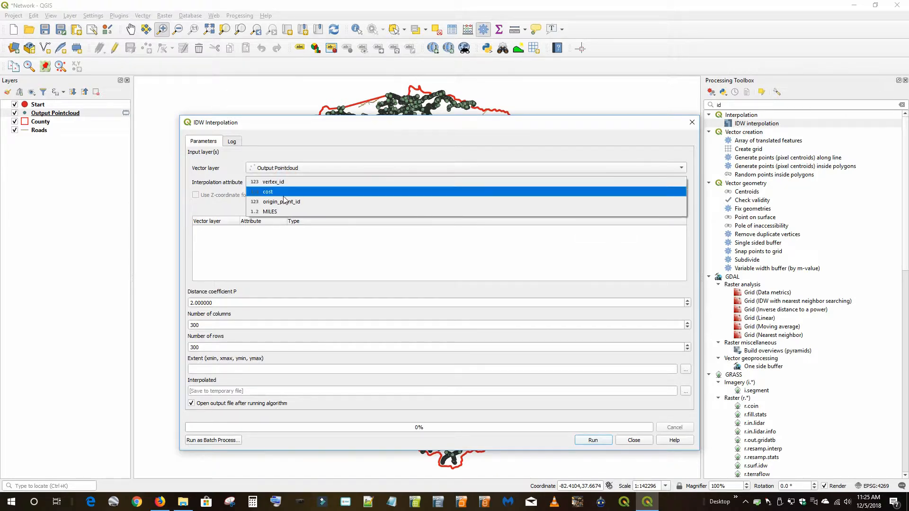
{"action": "left_click", "coordinate": [272, 212]}
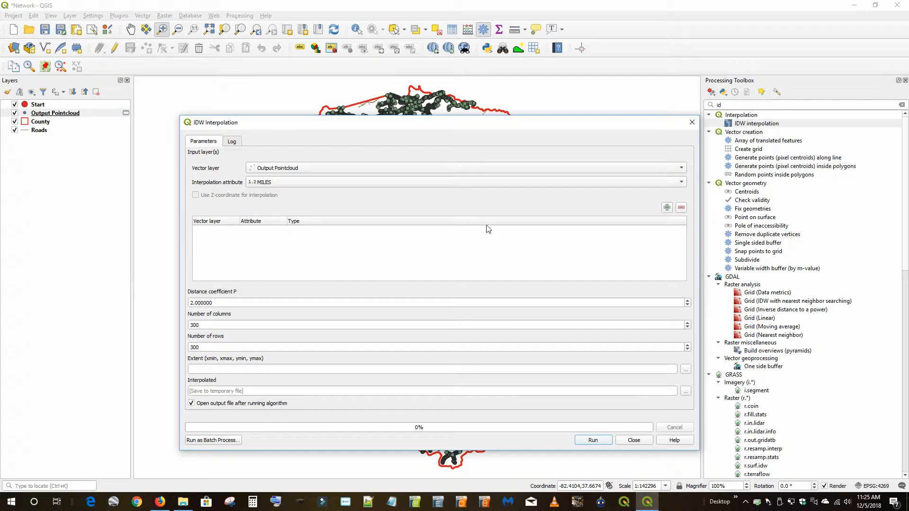
{"action": "left_click", "coordinate": [667, 207]}
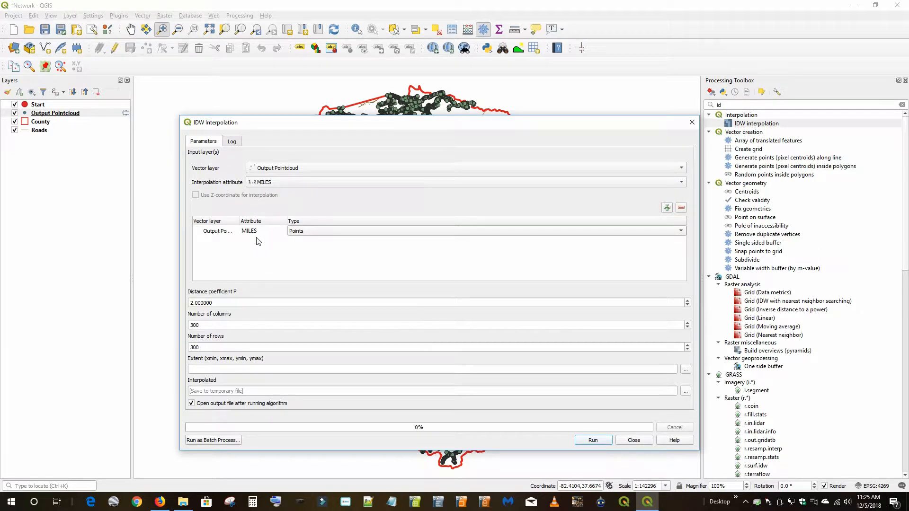
{"action": "double_click", "coordinate": [239, 221]}
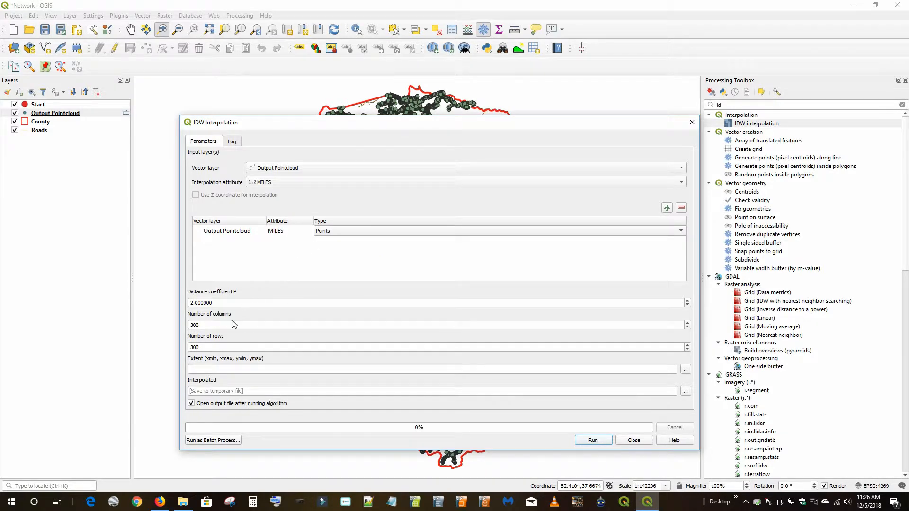
Set the distance coefficient P to 2.7 and try to run the interpolation.
{"action": "double_click", "coordinate": [221, 302]}
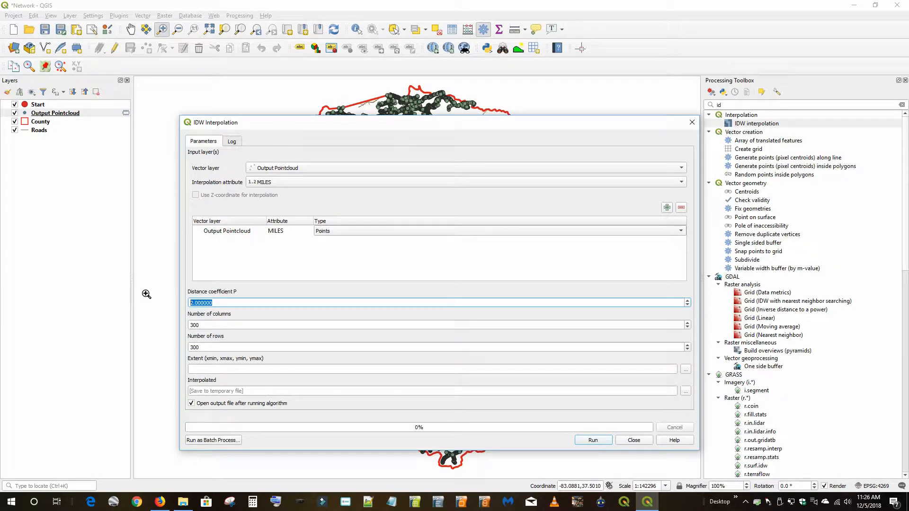
{"action": "type", "text": "2.7"}
{"action": "left_click", "coordinate": [583, 441]}
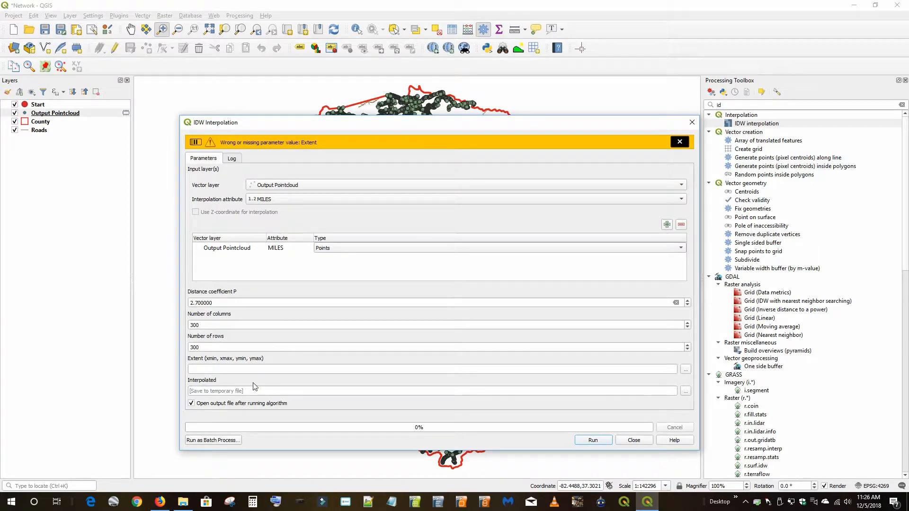
Set the interpolation extent from the County layer, run the interpolation to a temporary file and close the dialog.
{"action": "left_click", "coordinate": [686, 370]}
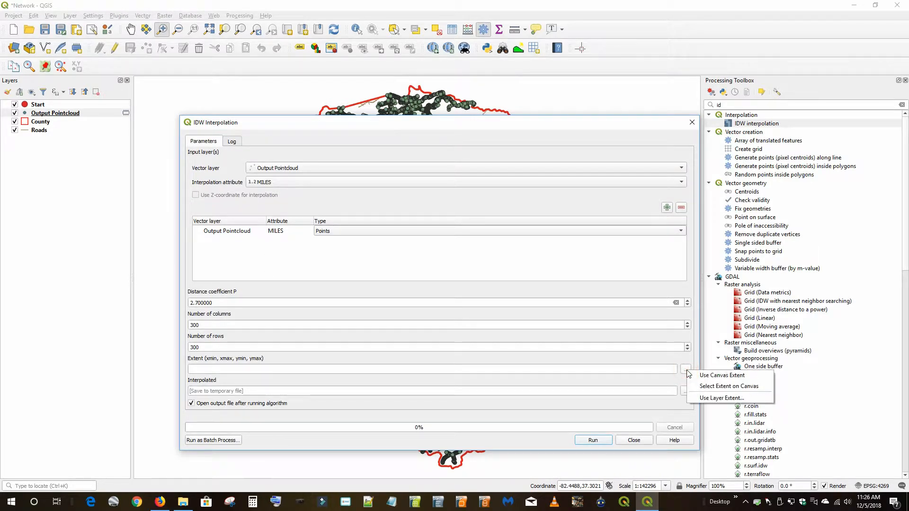
{"action": "left_click", "coordinate": [722, 399]}
{"action": "left_click", "coordinate": [423, 301]}
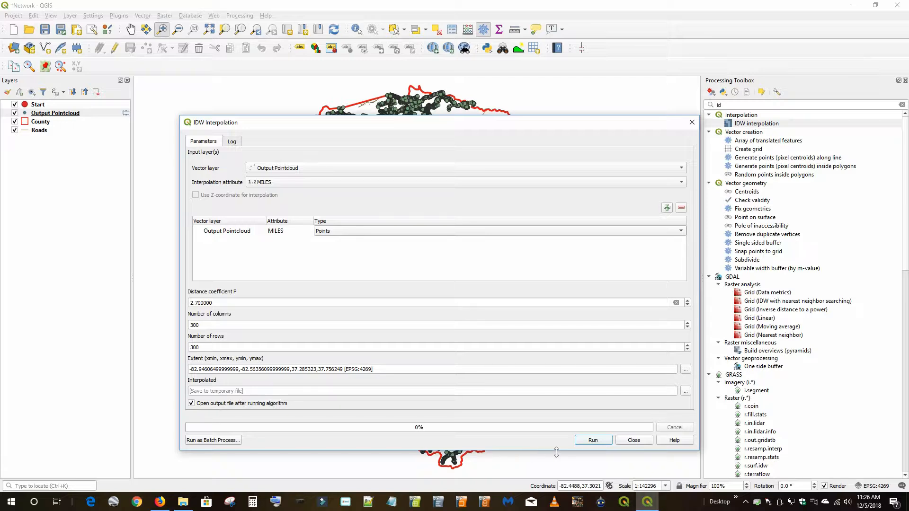
{"action": "left_click", "coordinate": [592, 439]}
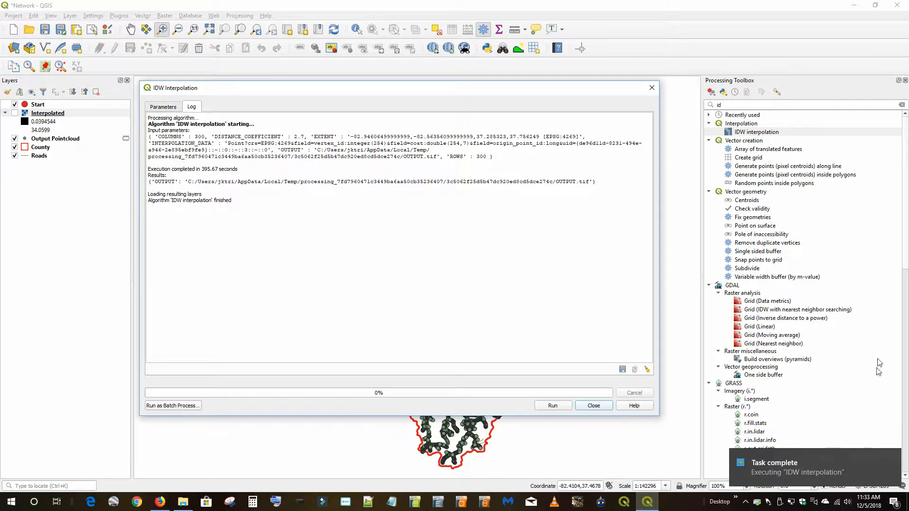
{"action": "left_click", "coordinate": [894, 459]}
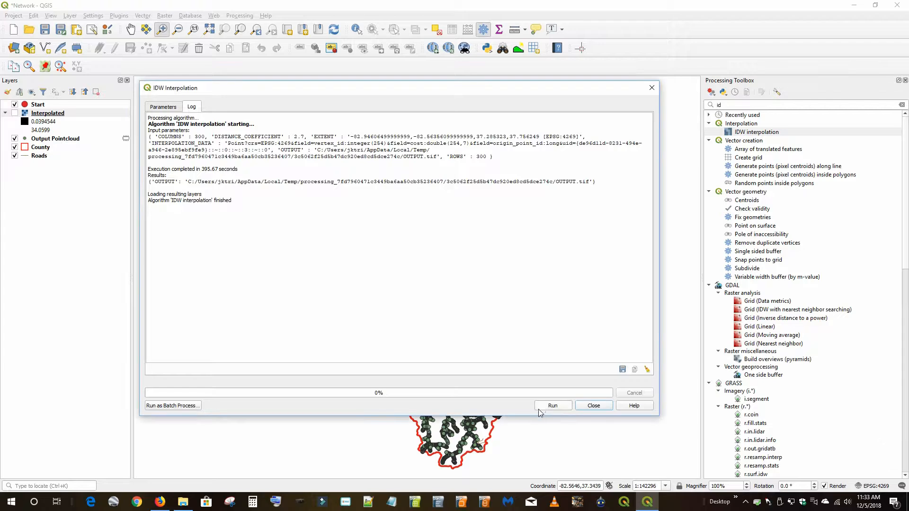
{"action": "left_click", "coordinate": [593, 406]}
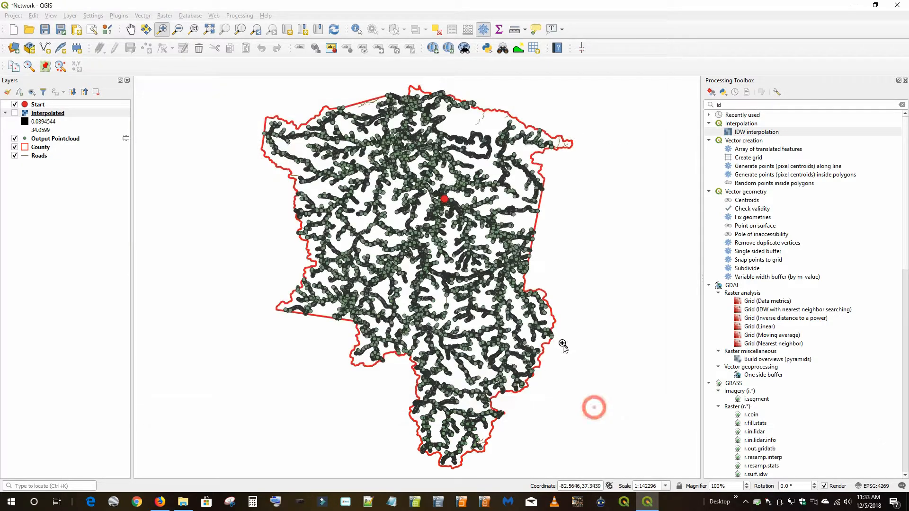
Hide the Output Pointcloud and Roads layers, and show the Interpolated raster with County moved above all other layers.
{"action": "left_click", "coordinate": [15, 138]}
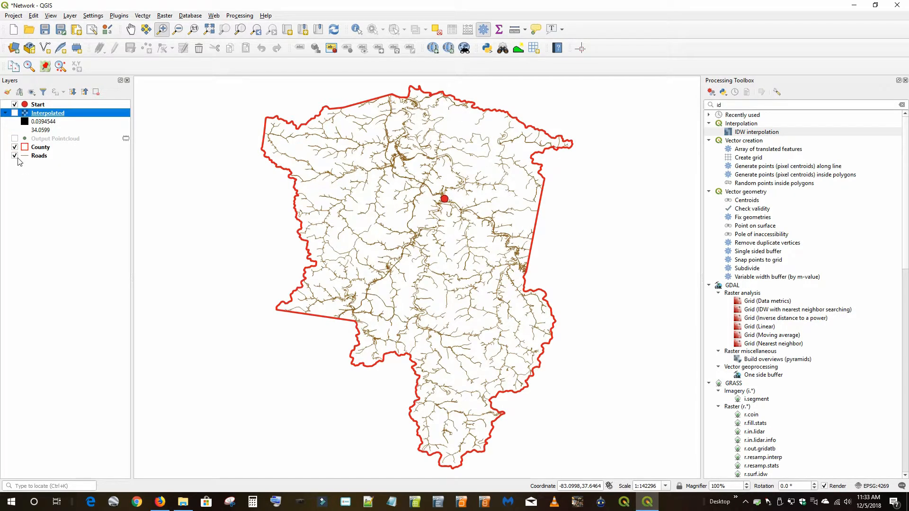
{"action": "left_click", "coordinate": [14, 156]}
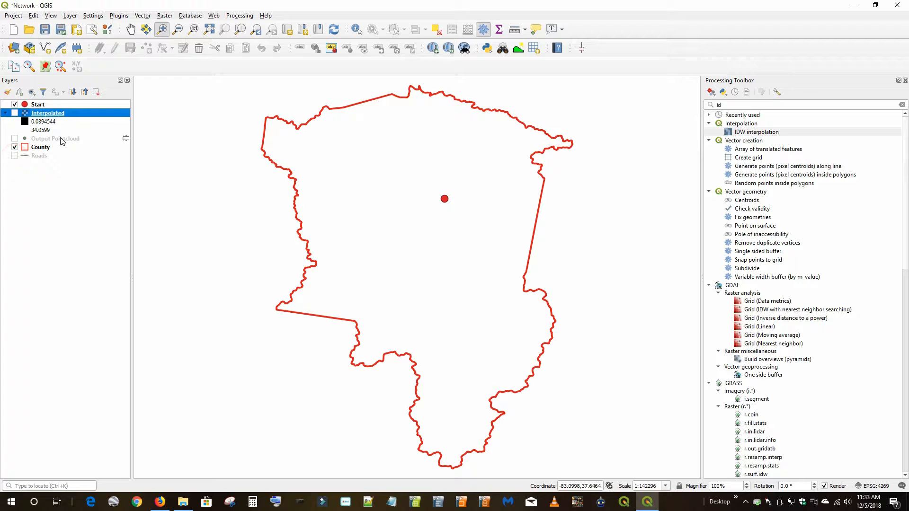
{"action": "left_click_drag", "start_coordinate": [41, 148], "coordinate": [50, 100]}
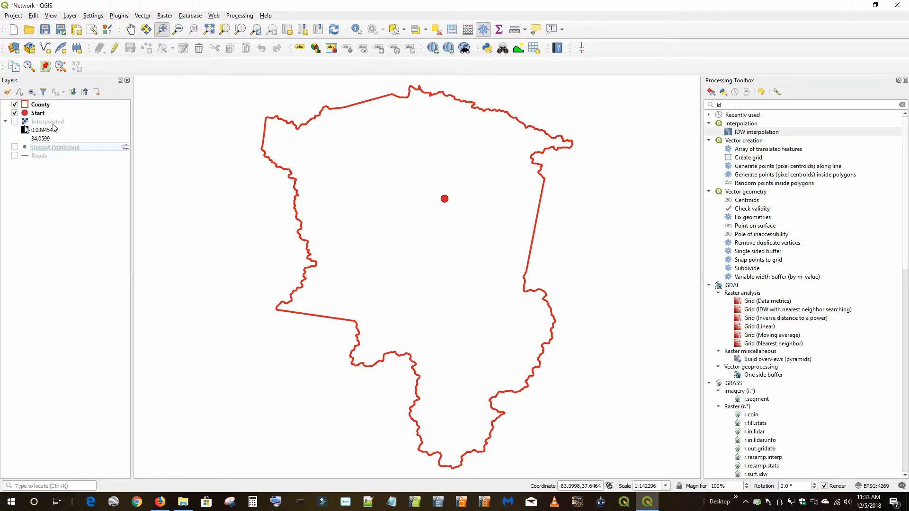
{"action": "left_click", "coordinate": [15, 122]}
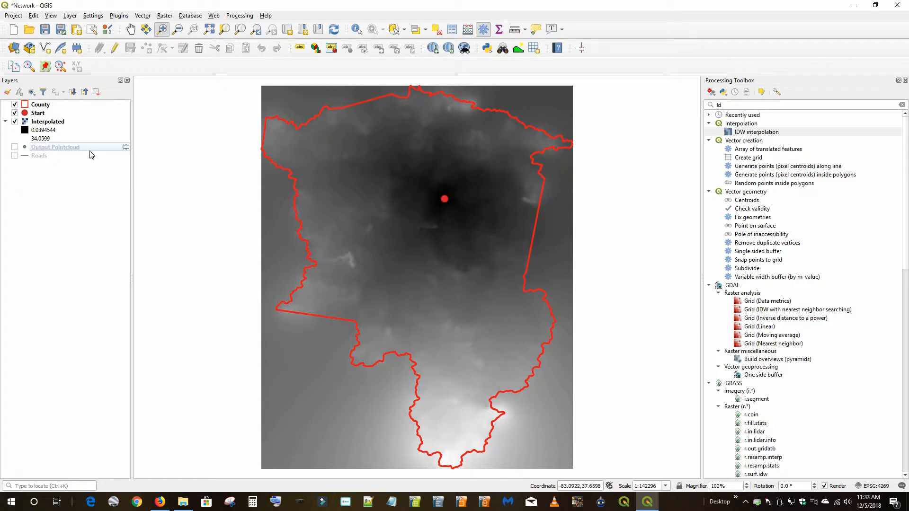
Style the Interpolated layer as singleband pseudocolor with an inverted color ramp running from blue for low values to red for high.
{"action": "double_click", "coordinate": [53, 123]}
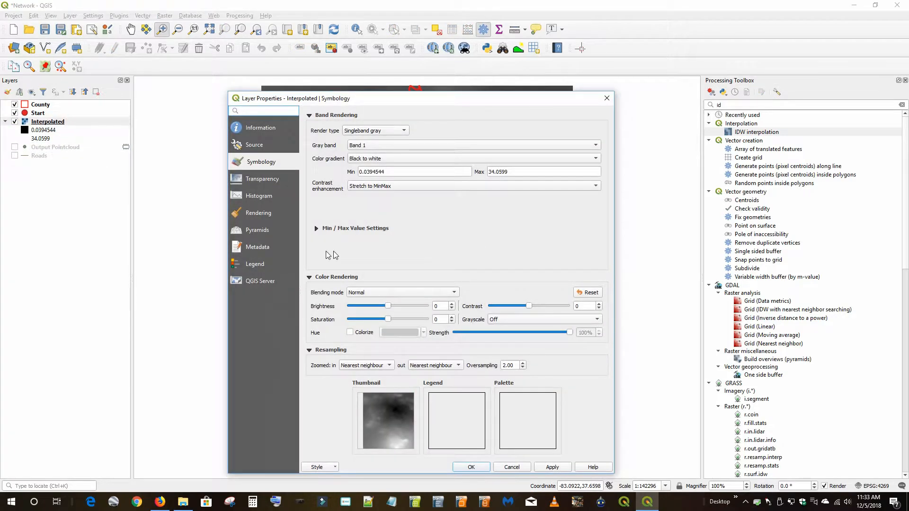
{"action": "left_click", "coordinate": [363, 131]}
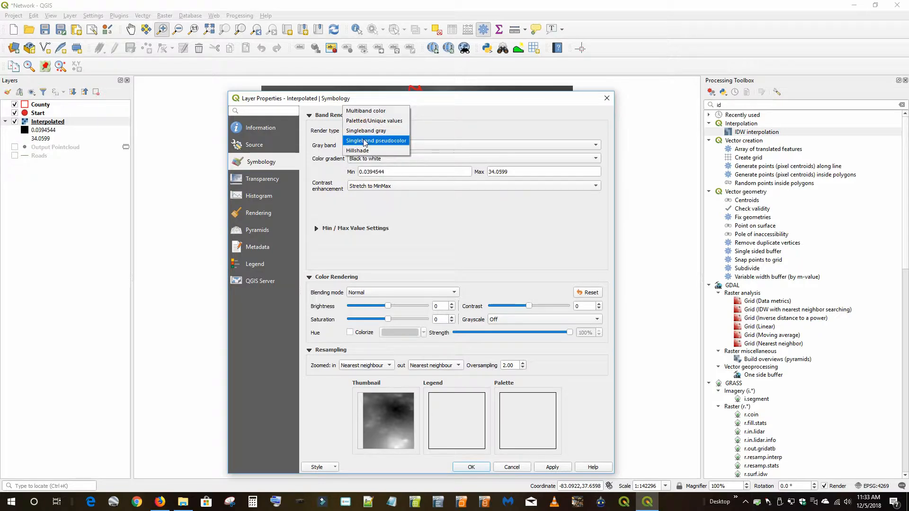
{"action": "left_click", "coordinate": [362, 138]}
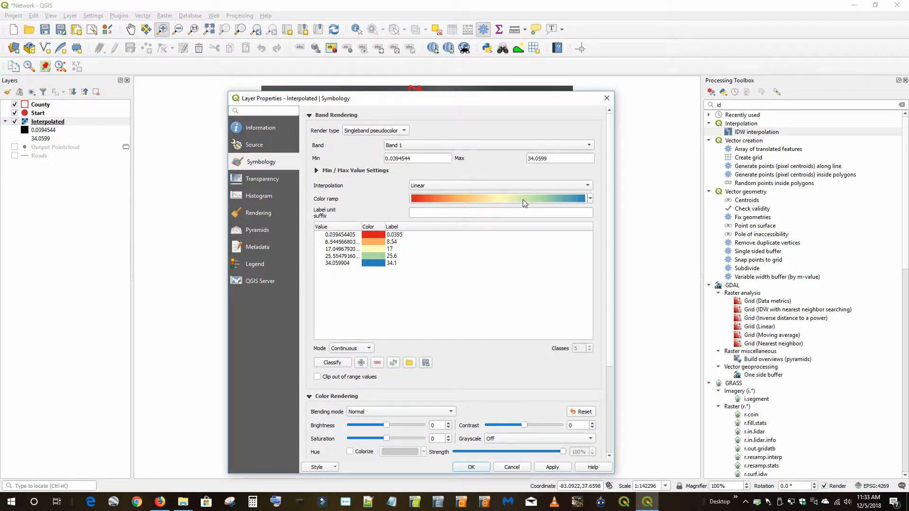
{"action": "left_click", "coordinate": [590, 199]}
{"action": "left_click", "coordinate": [469, 210]}
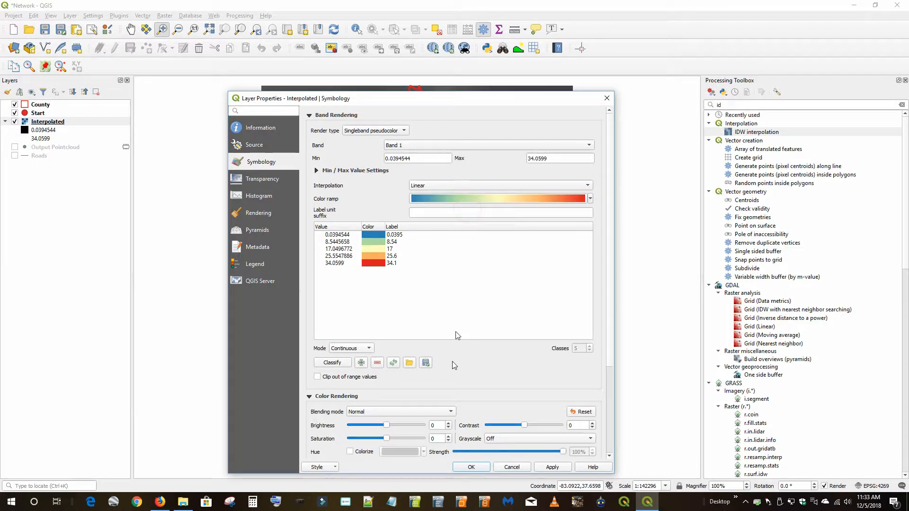
{"action": "left_click", "coordinate": [474, 470]}
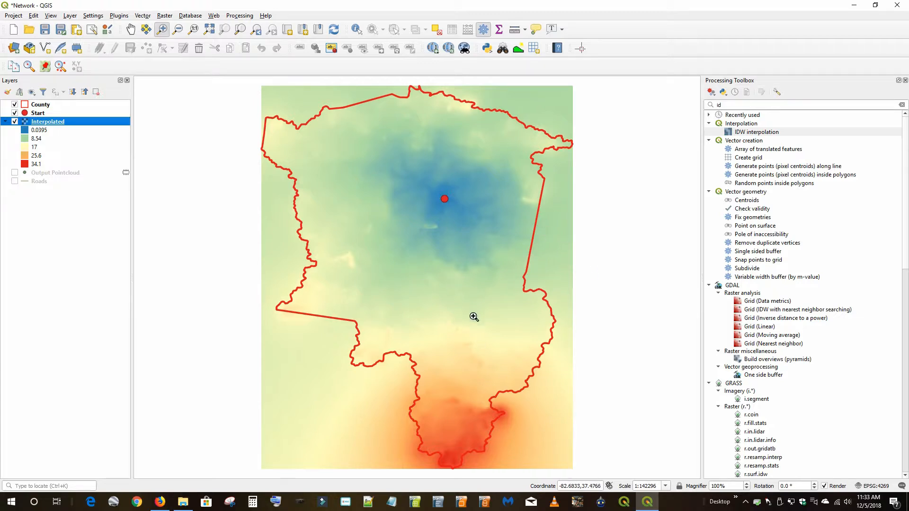
Identify the Interpolated raster's values at several points in the county, then close the identify results and the processing toolbox.
{"action": "left_click", "coordinate": [356, 29]}
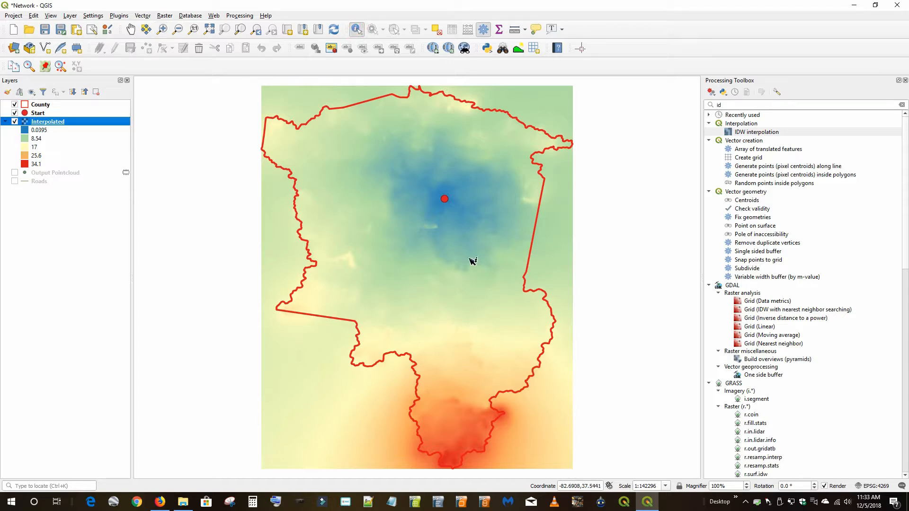
{"action": "left_click", "coordinate": [464, 234]}
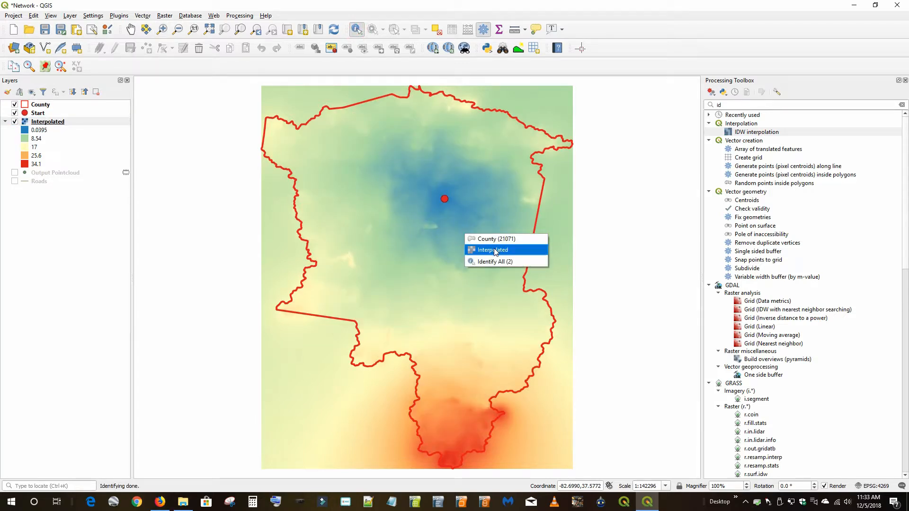
{"action": "left_click", "coordinate": [495, 251]}
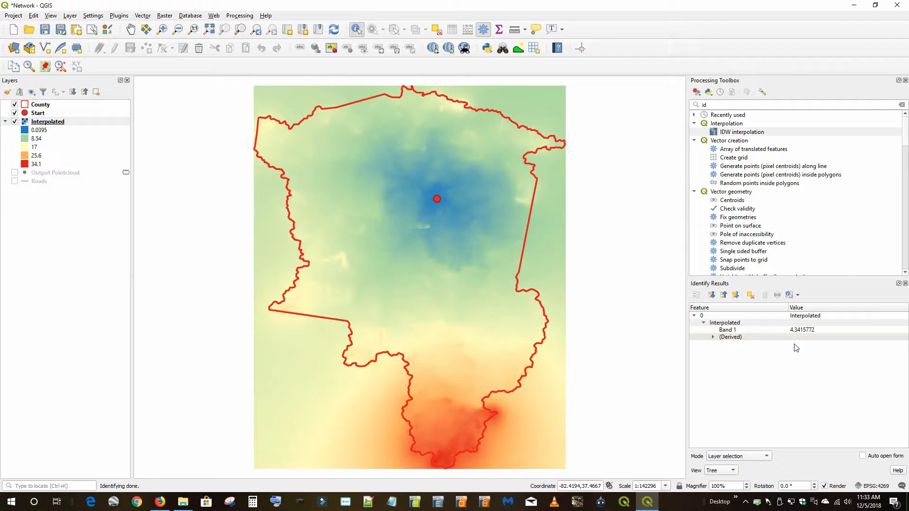
{"action": "left_click", "coordinate": [505, 314]}
{"action": "left_click", "coordinate": [536, 331]}
{"action": "left_click", "coordinate": [401, 168]}
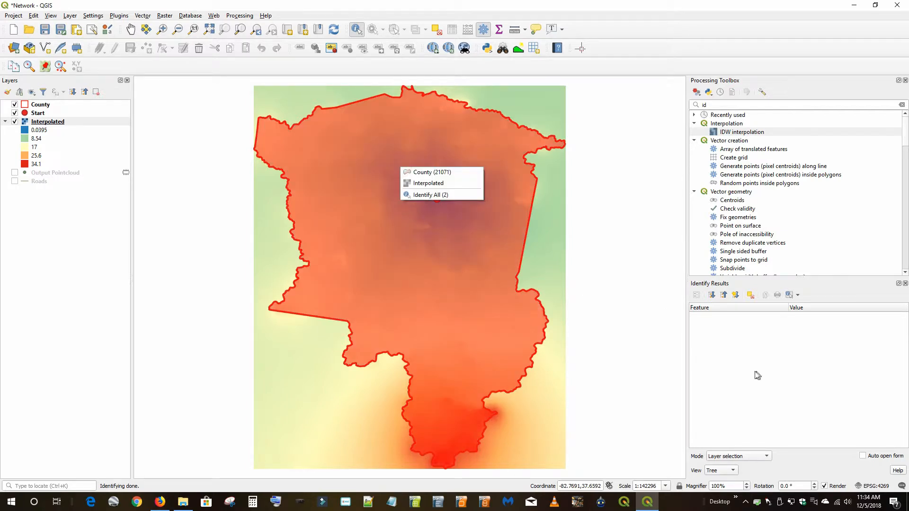
{"action": "left_click", "coordinate": [429, 183]}
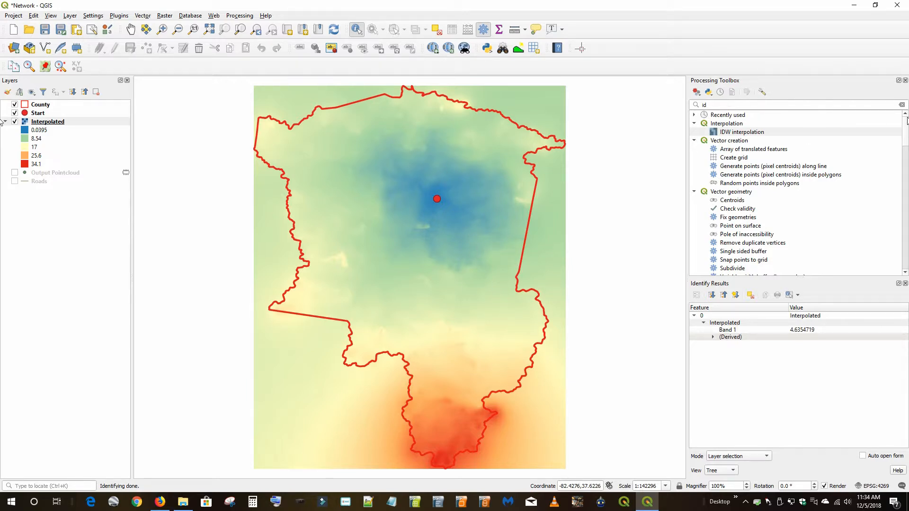
{"action": "left_click", "coordinate": [905, 81]}
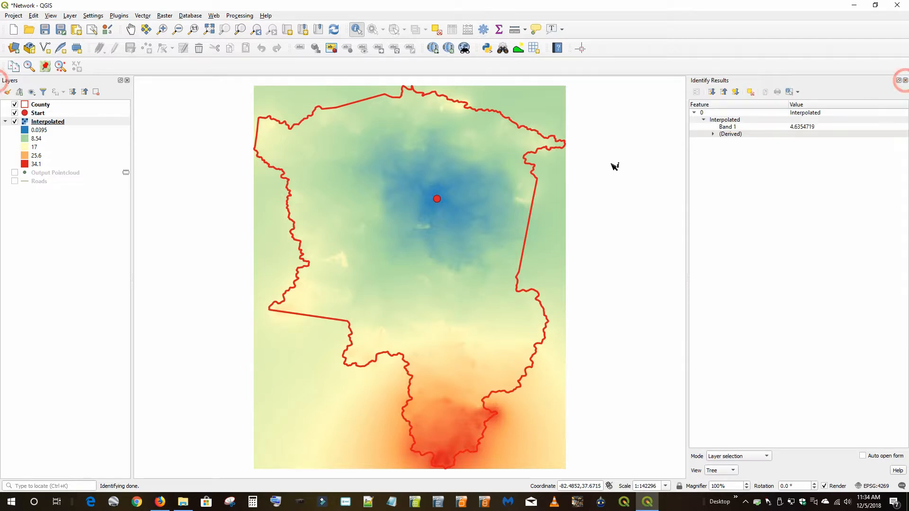
{"action": "left_click", "coordinate": [905, 81]}
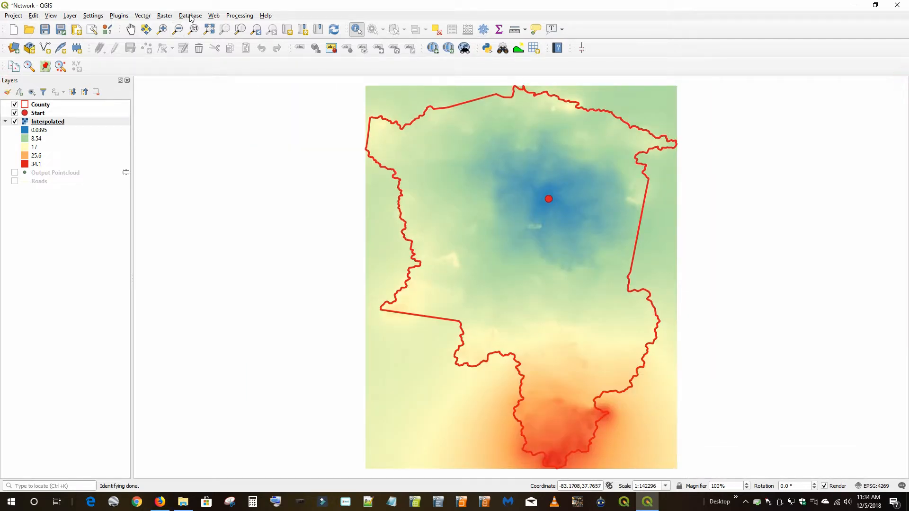
Clip the Interpolated raster by the County mask layer to a temporary file and hide the Interpolated layer.
{"action": "left_click", "coordinate": [150, 18]}
{"action": "mouse_move", "coordinate": [165, 18]}
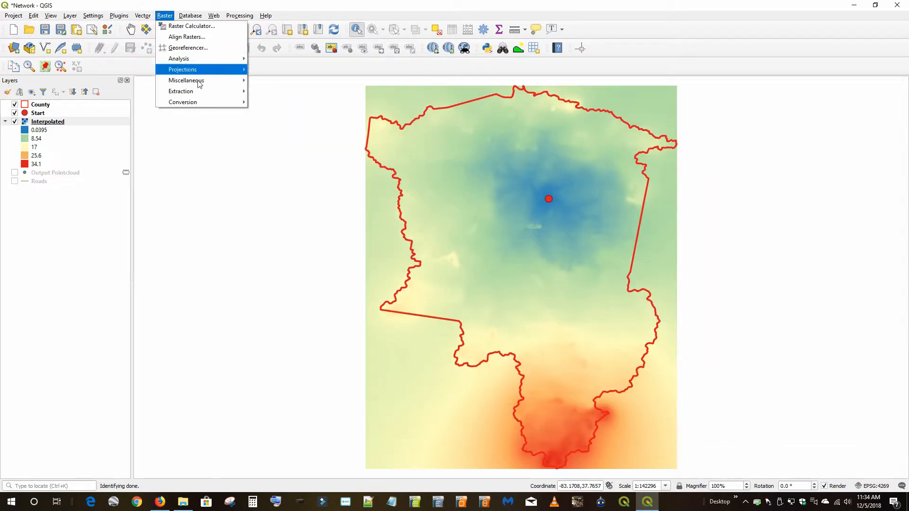
{"action": "mouse_move", "coordinate": [208, 97]}
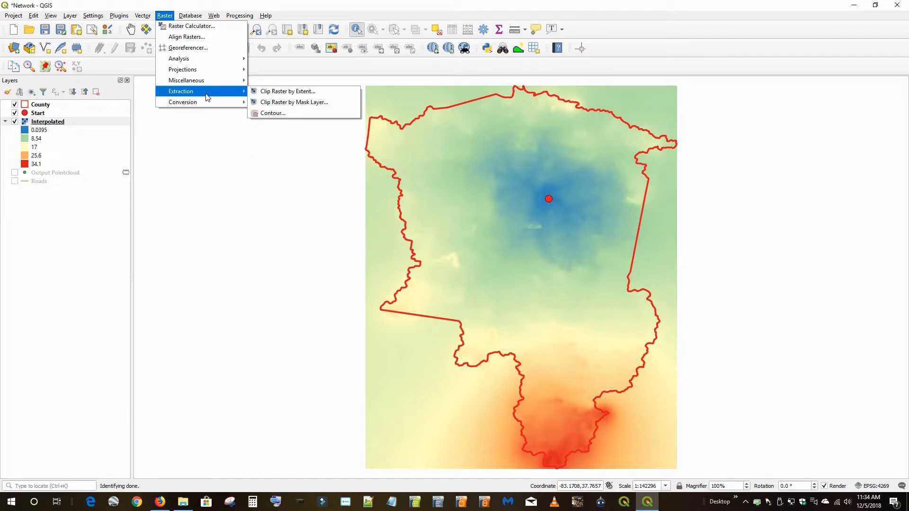
{"action": "left_click", "coordinate": [293, 103]}
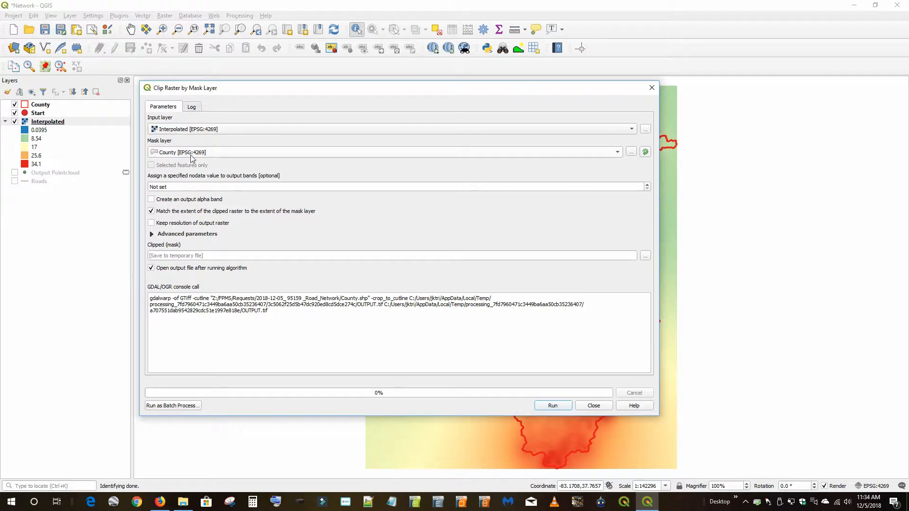
{"action": "left_click", "coordinate": [551, 405]}
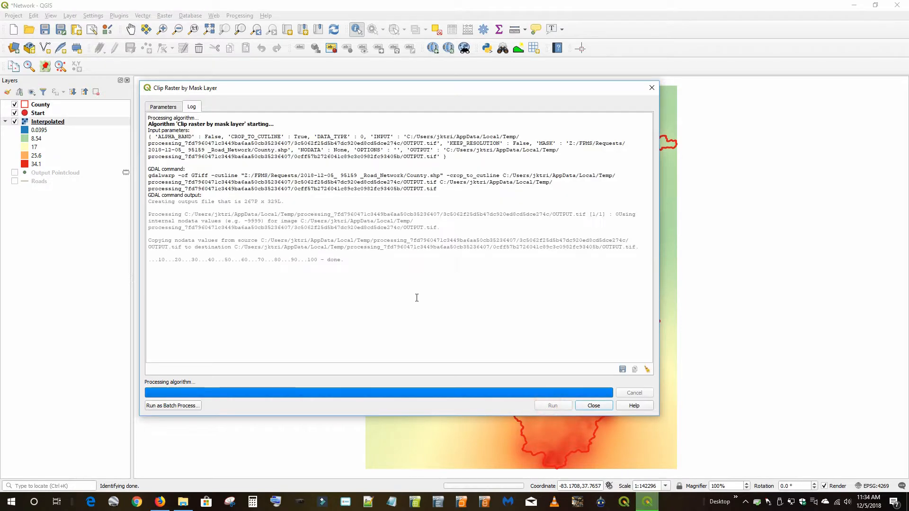
{"action": "left_click", "coordinate": [594, 406]}
{"action": "left_click", "coordinate": [14, 147]}
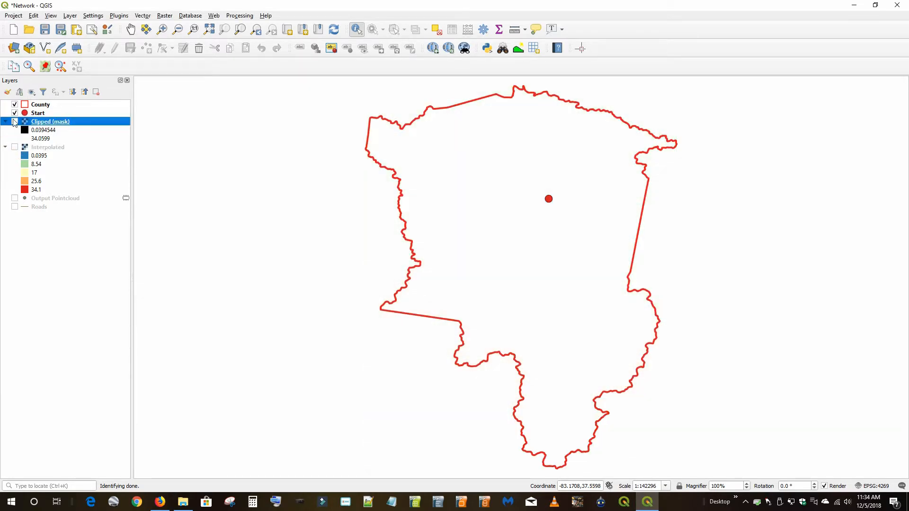
{"action": "left_click", "coordinate": [15, 122]}
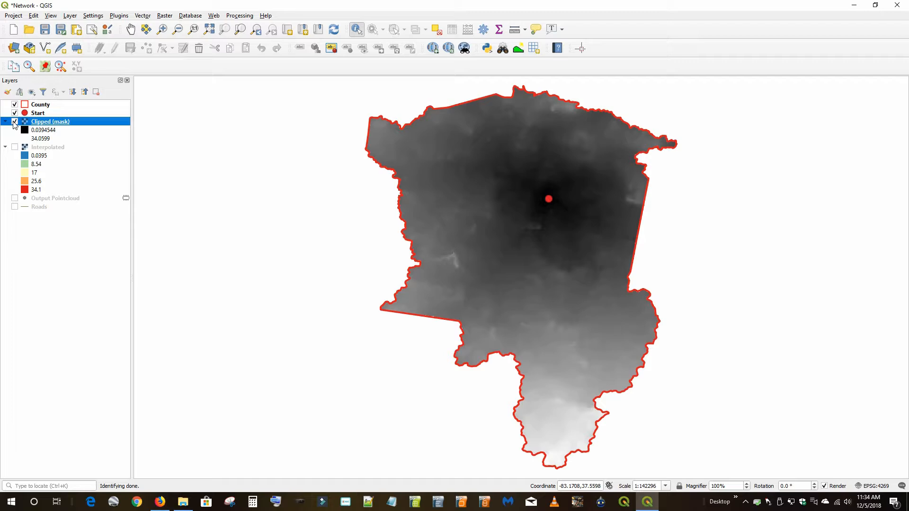
Copy the Interpolated layer's style and paste it onto the Clipped (mask) layer.
{"action": "right_click", "coordinate": [52, 148]}
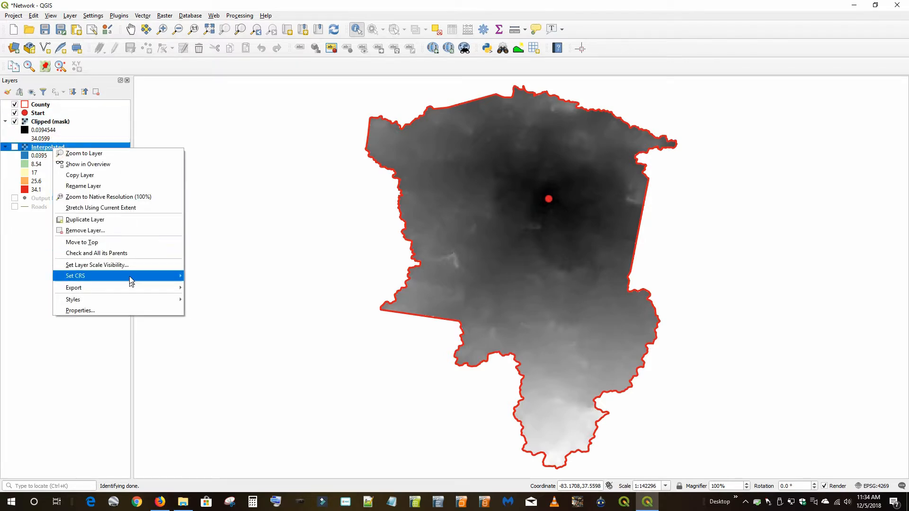
{"action": "mouse_move", "coordinate": [127, 274]}
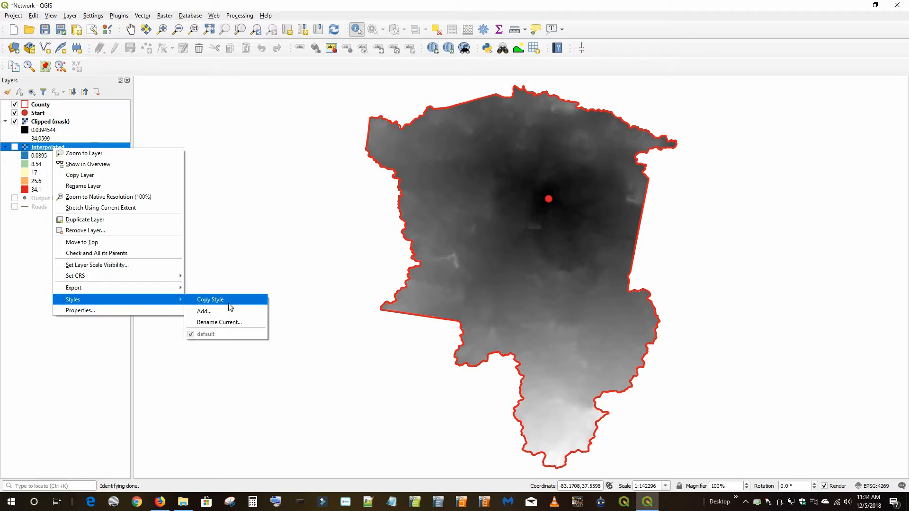
{"action": "left_click", "coordinate": [212, 300]}
{"action": "right_click", "coordinate": [62, 124]}
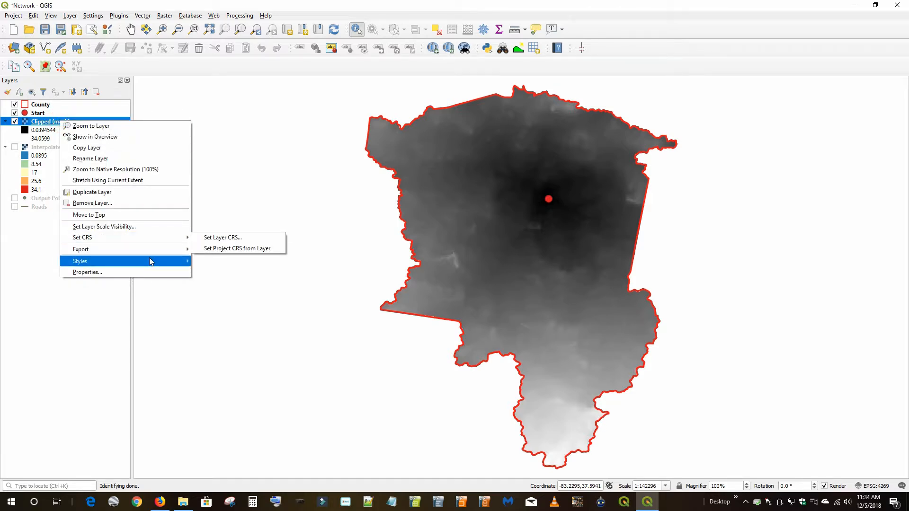
{"action": "mouse_move", "coordinate": [153, 260]}
{"action": "left_click", "coordinate": [222, 273]}
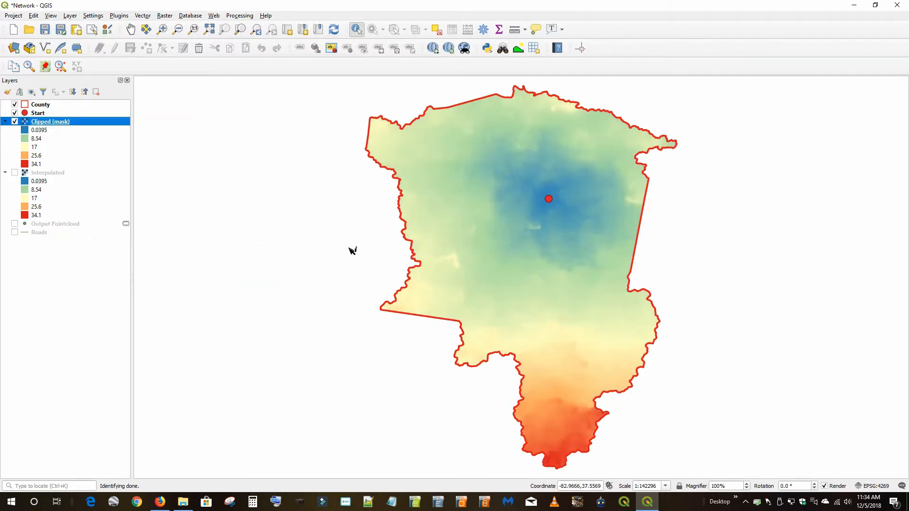
Remove the Interpolated layer from the project and briefly toggle the Output Pointcloud layer's visibility.
{"action": "right_click", "coordinate": [58, 173]}
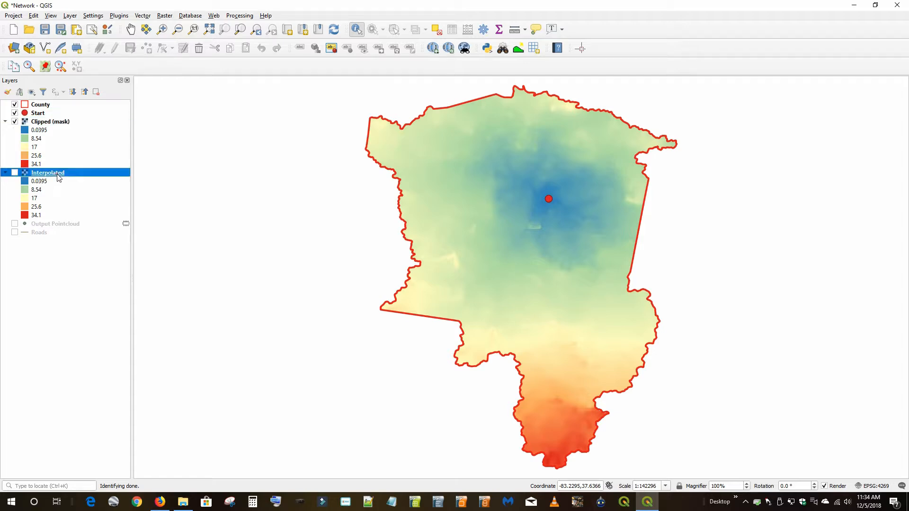
{"action": "left_click", "coordinate": [104, 258]}
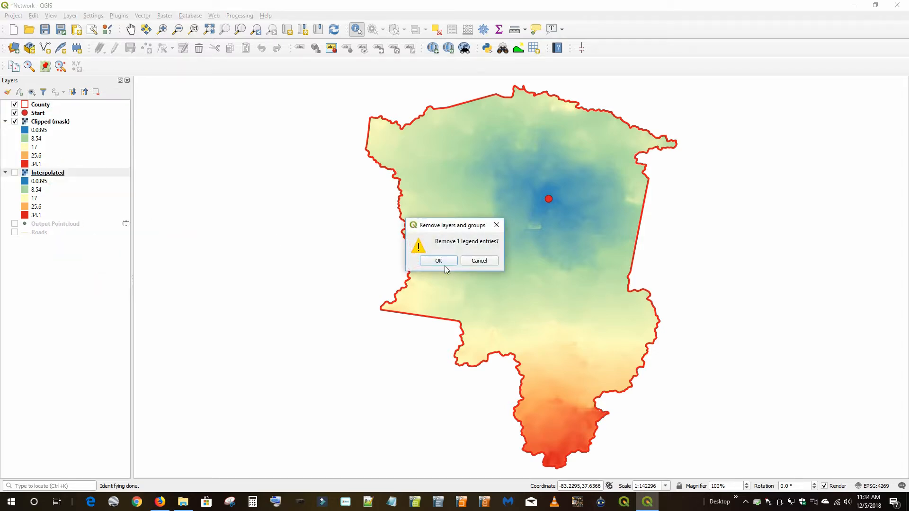
{"action": "left_click", "coordinate": [418, 263]}
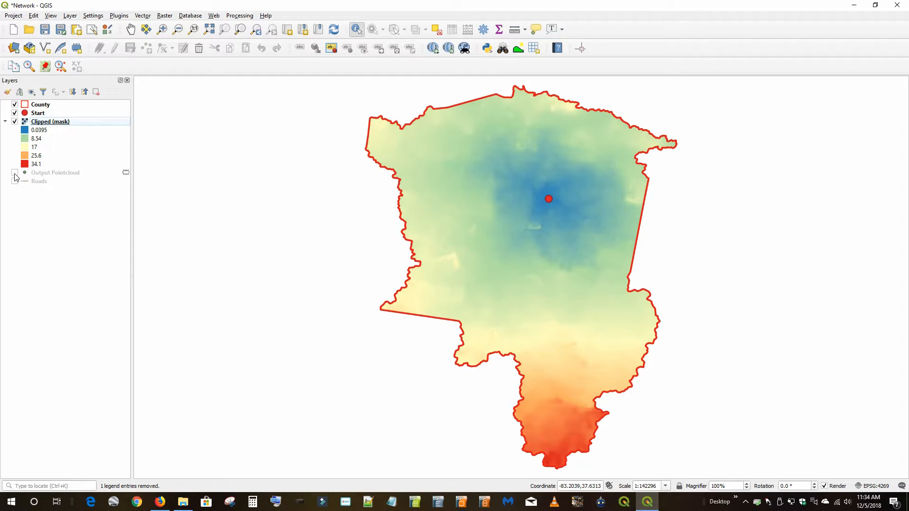
{"action": "left_click", "coordinate": [14, 174]}
{"action": "left_click", "coordinate": [14, 174]}
Generate contours from the Clipped (mask) raster at an interval of 5 with the attribute name MILES, saved to a temporary file.
{"action": "left_click", "coordinate": [164, 15]}
{"action": "mouse_move", "coordinate": [207, 109]}
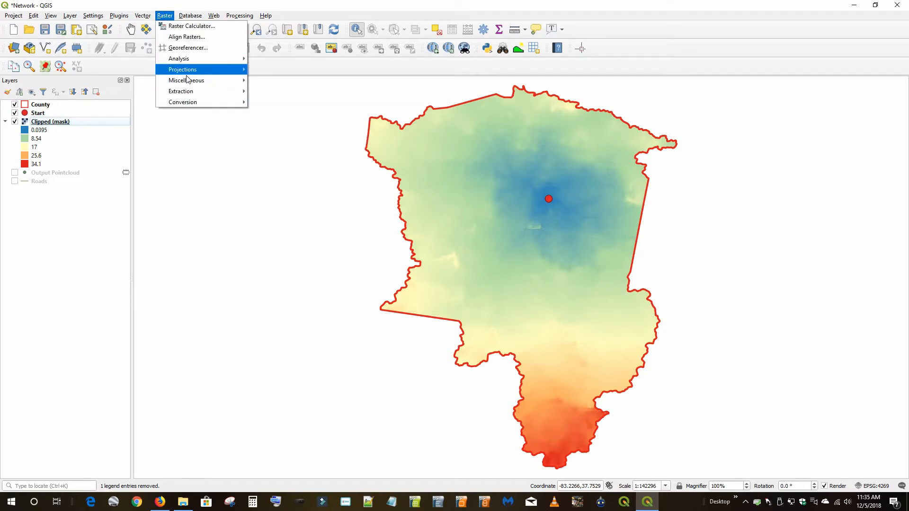
{"action": "mouse_move", "coordinate": [193, 95]}
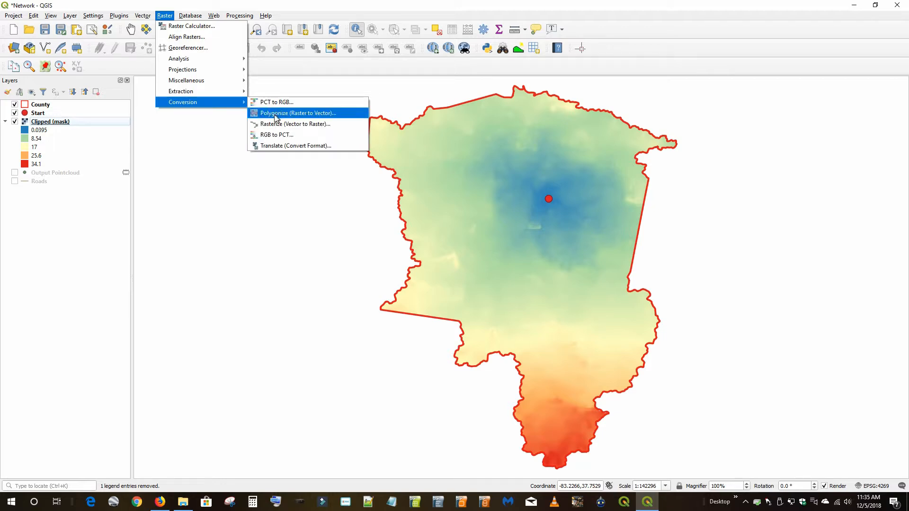
{"action": "mouse_move", "coordinate": [236, 107]}
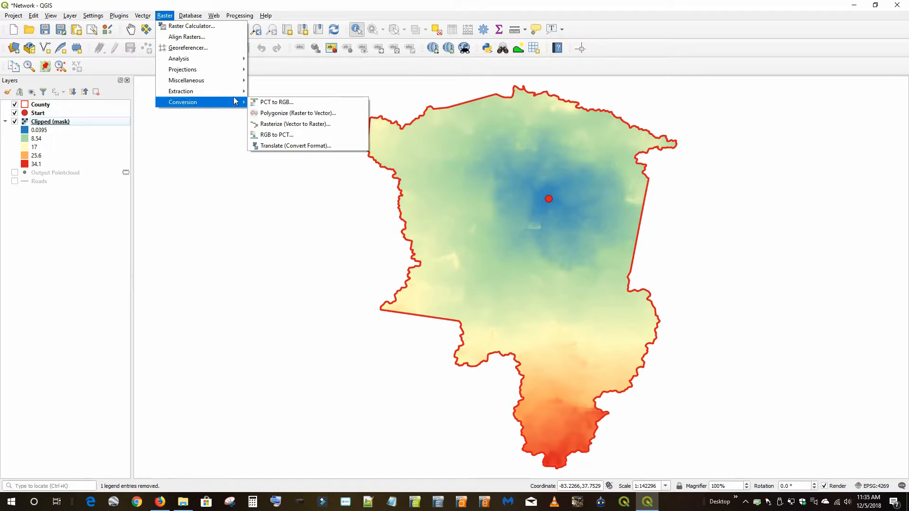
{"action": "left_click", "coordinate": [265, 113]}
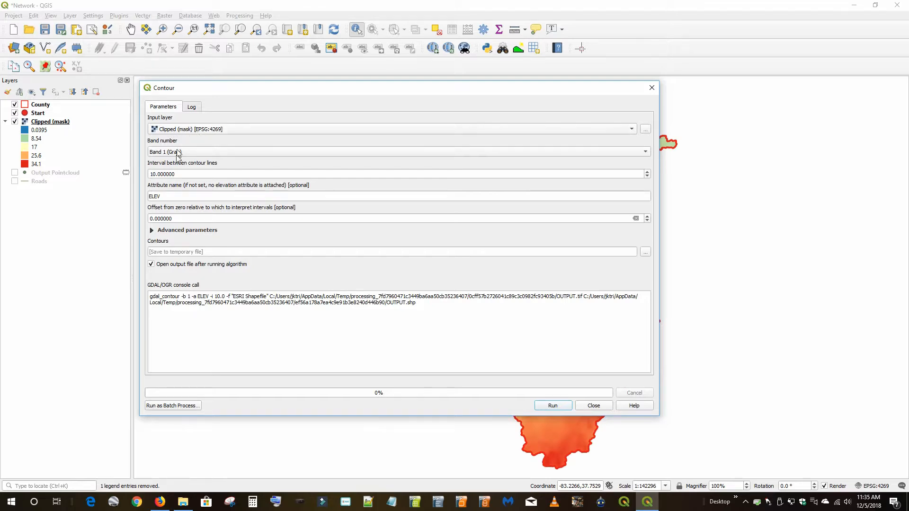
{"action": "double_click", "coordinate": [177, 174]}
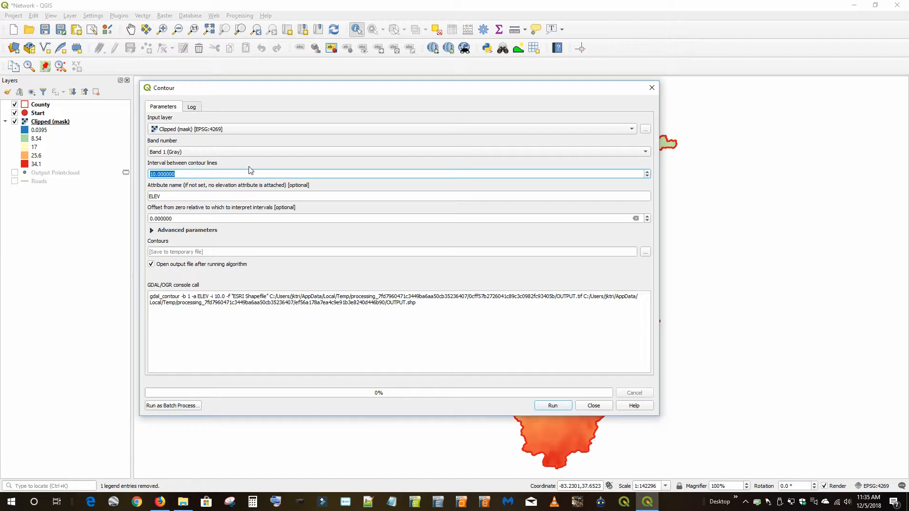
{"action": "type", "text": "5"}
{"action": "key", "text": "Tab"}
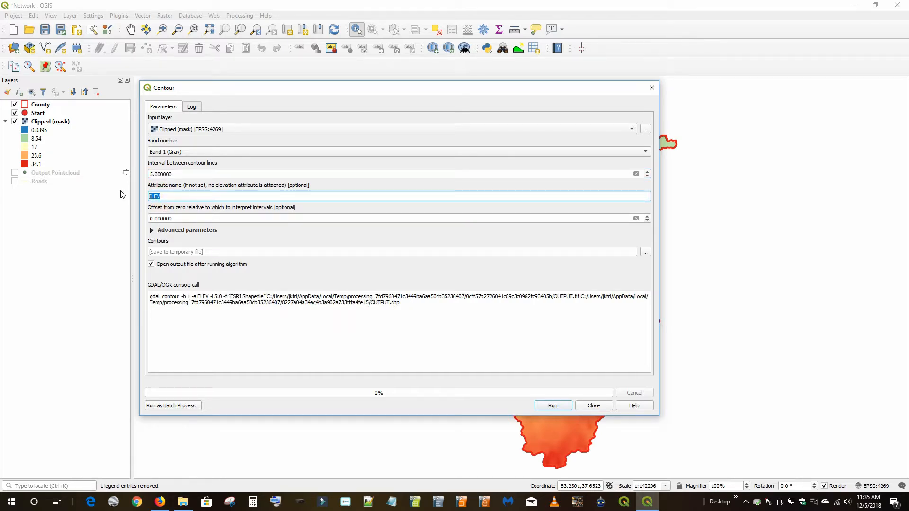
{"action": "type", "text": "MILES"}
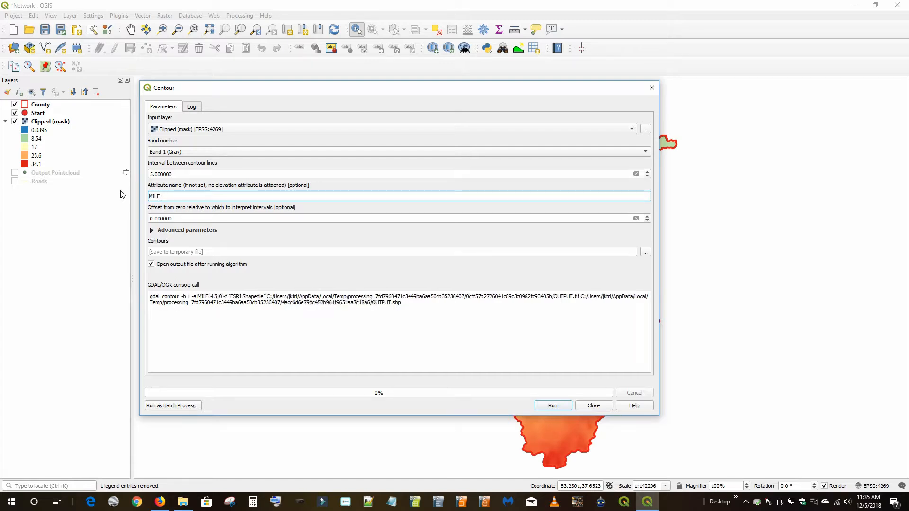
{"action": "left_click", "coordinate": [553, 405]}
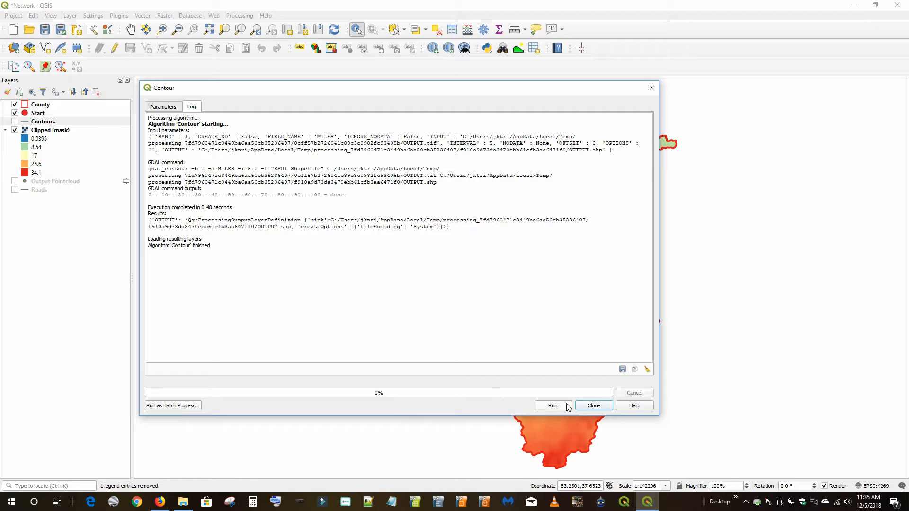
{"action": "left_click", "coordinate": [594, 405]}
Show the Contours layer and set its line color to near-black #0a1206.
{"action": "left_click", "coordinate": [14, 121]}
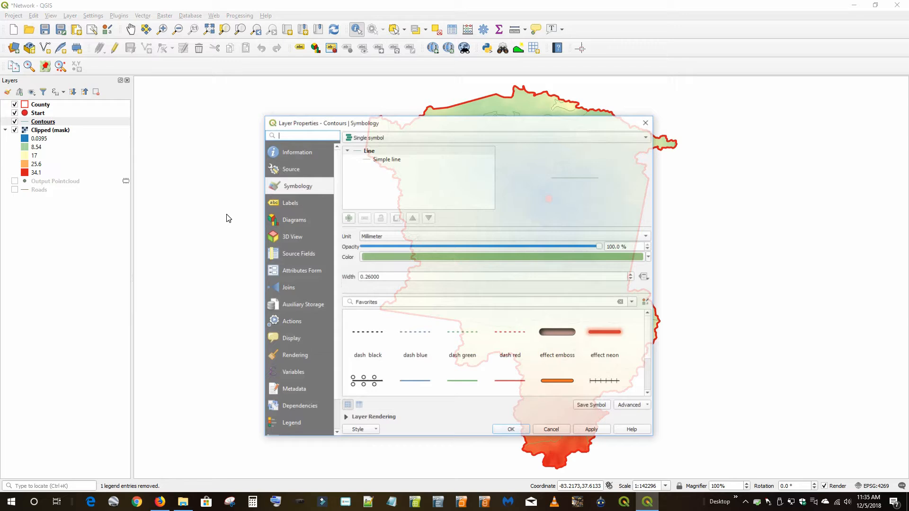
{"action": "left_click", "coordinate": [627, 257]}
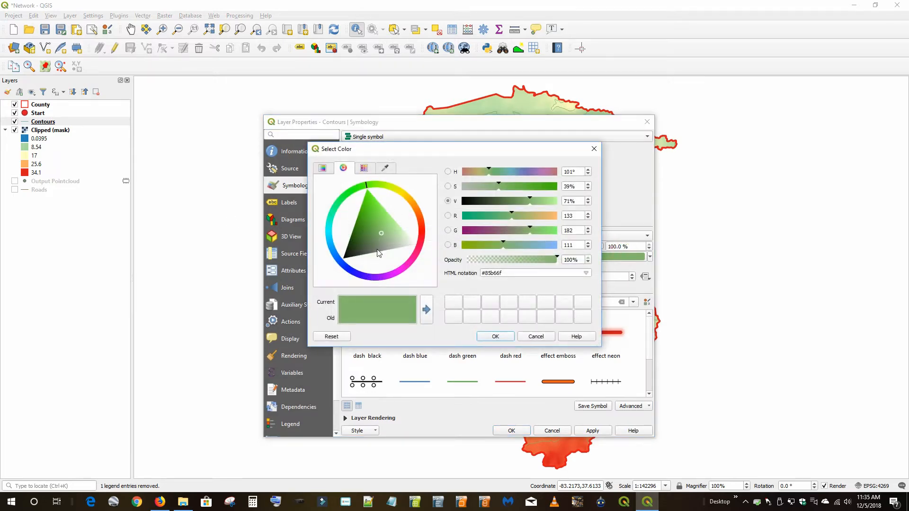
{"action": "left_click", "coordinate": [347, 258]}
{"action": "left_click", "coordinate": [495, 336]}
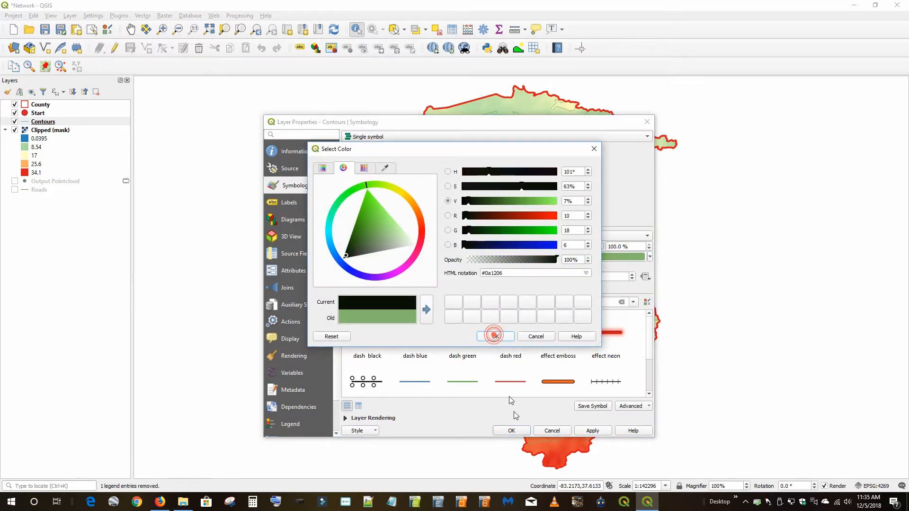
{"action": "left_click", "coordinate": [513, 431]}
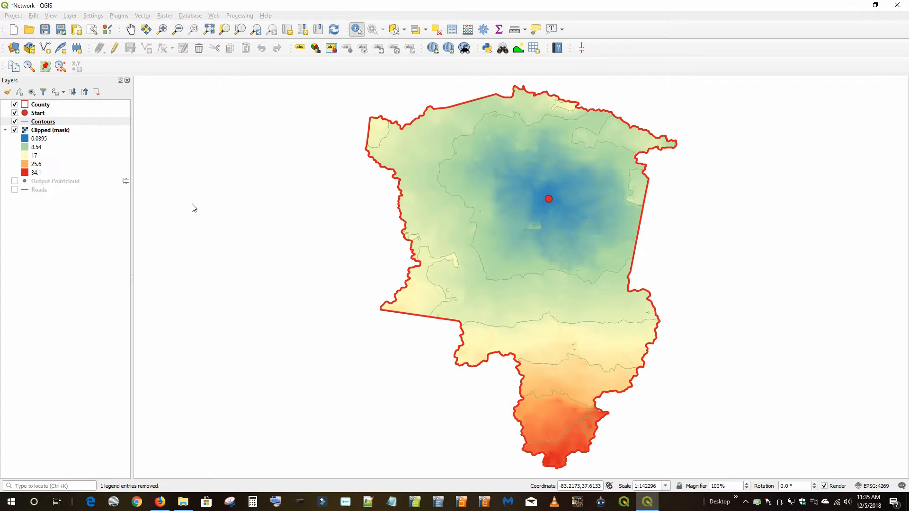
Label the Contours layer with single labels from the MILES field.
{"action": "double_click", "coordinate": [47, 124]}
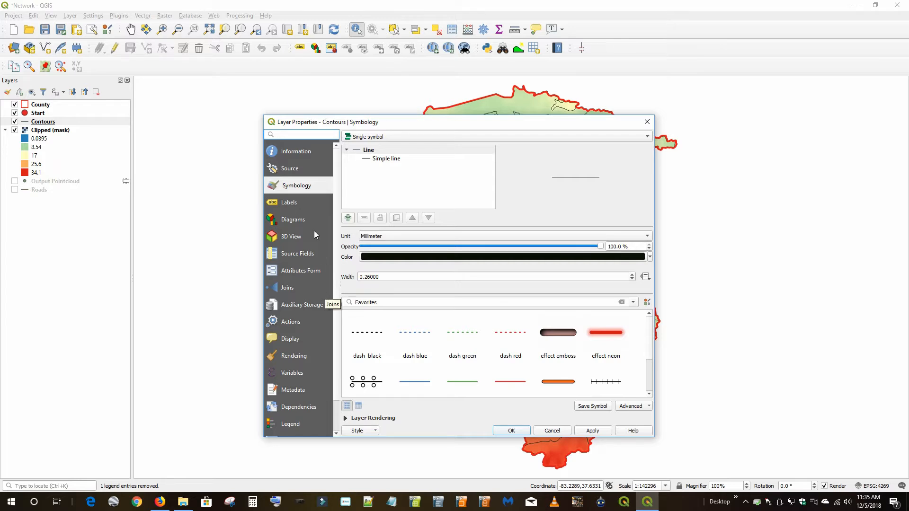
{"action": "left_click", "coordinate": [321, 204]}
{"action": "left_click", "coordinate": [365, 138]}
{"action": "left_click", "coordinate": [368, 146]}
{"action": "left_click", "coordinate": [629, 151]}
{"action": "left_click", "coordinate": [395, 173]}
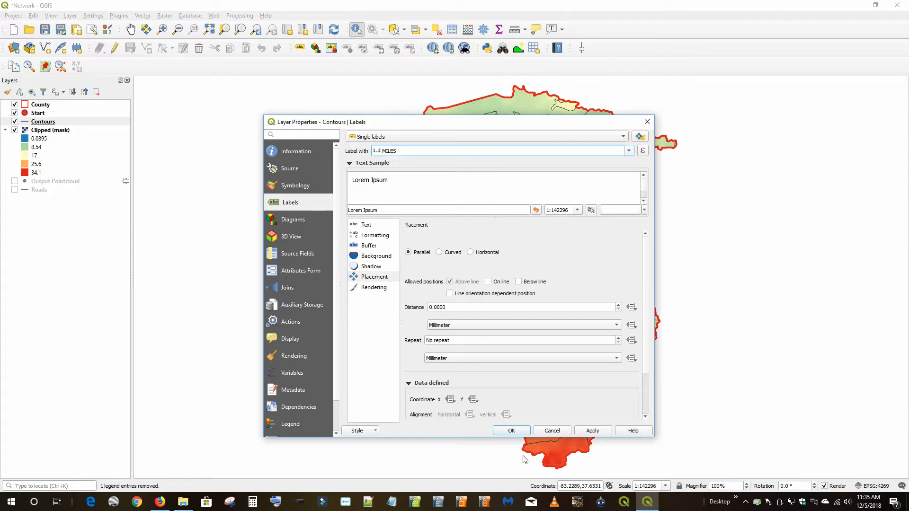
{"action": "left_click", "coordinate": [511, 430]}
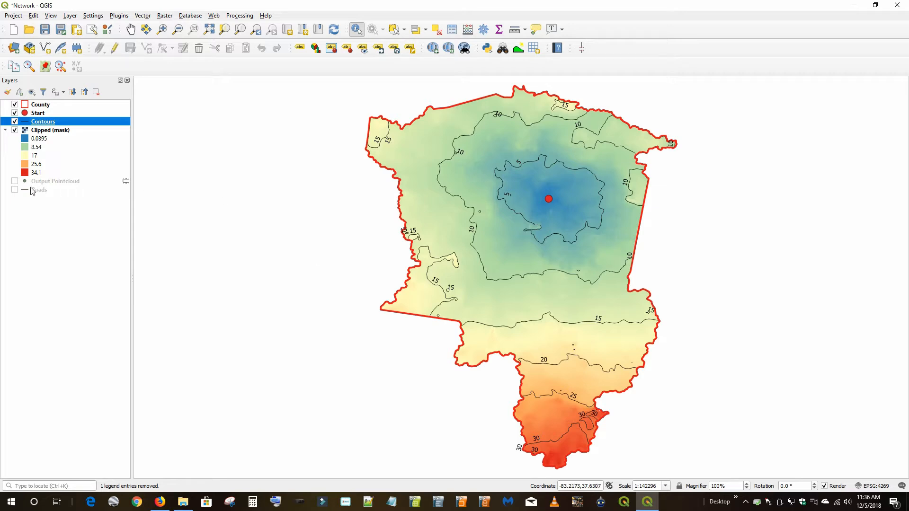
Move the Output Pointcloud layer to the top of the layer order, showing it briefly before hiding it again.
{"action": "left_click", "coordinate": [14, 181]}
{"action": "left_click_drag", "start_coordinate": [46, 184], "coordinate": [52, 104]}
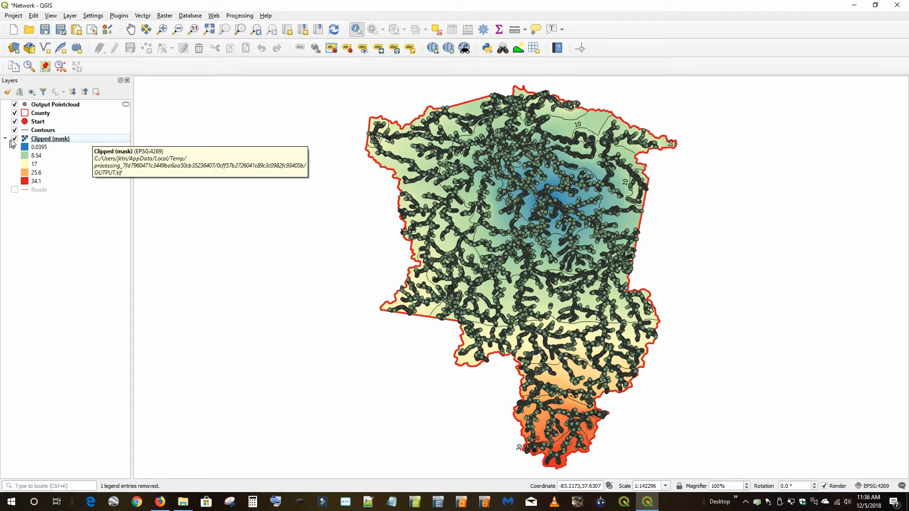
{"action": "left_click", "coordinate": [15, 105]}
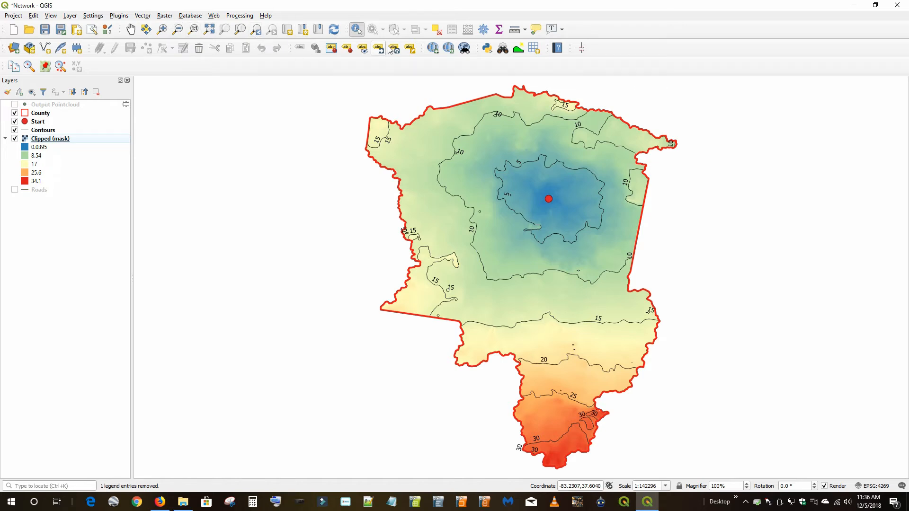
Search the processing tools for "value" and collapse the Raster analysis and GRASS groups to reach the SAGA tools.
{"action": "left_click", "coordinate": [483, 30]}
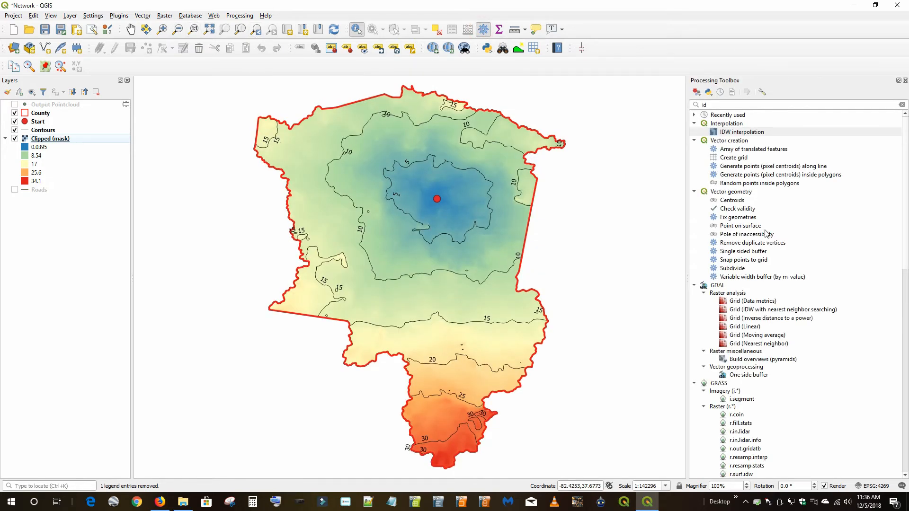
{"action": "double_click", "coordinate": [744, 106]}
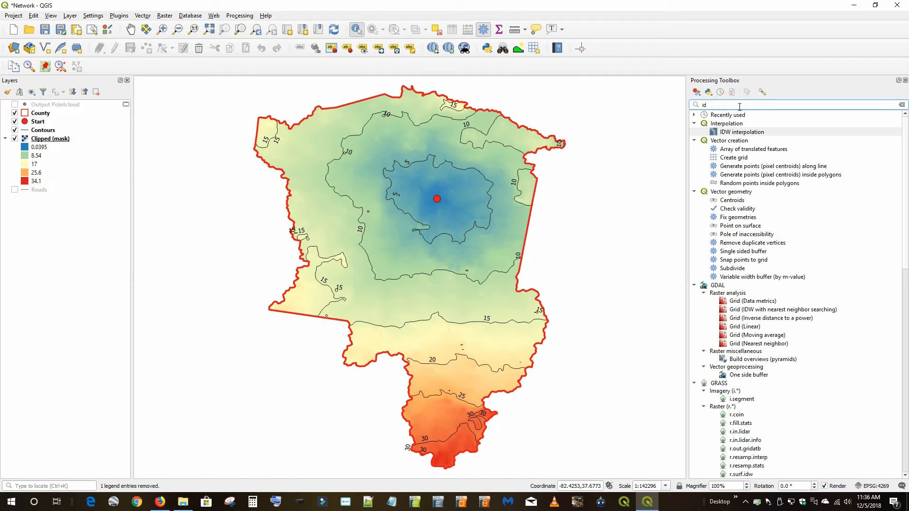
{"action": "type", "text": "valu"}
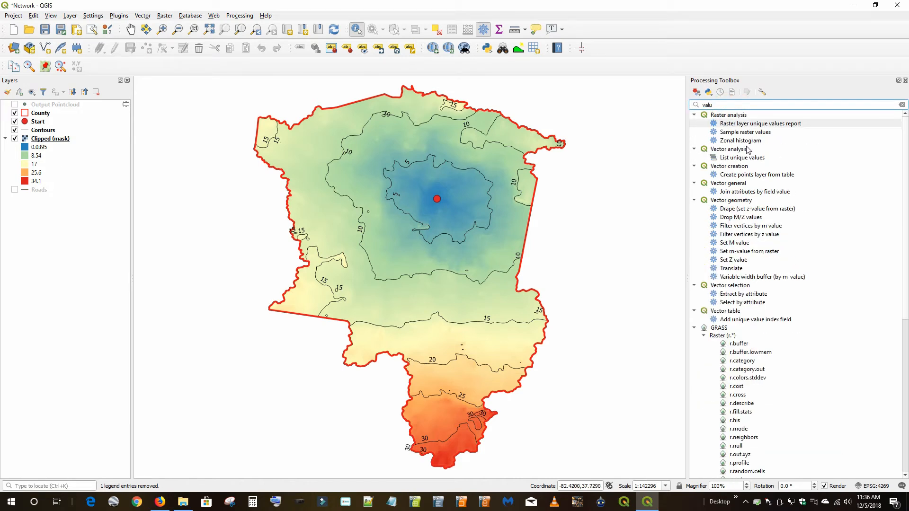
{"action": "type", "text": "e"}
{"action": "left_click", "coordinate": [694, 115]}
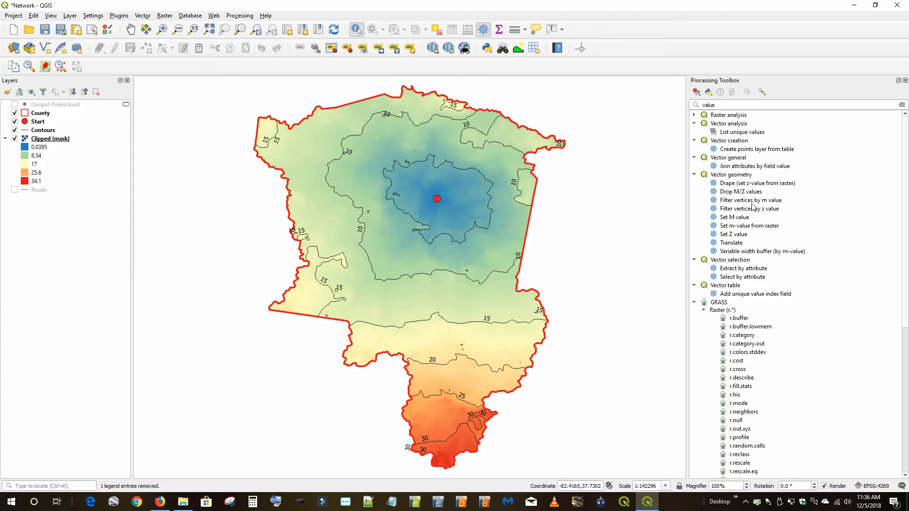
{"action": "left_click", "coordinate": [693, 302]}
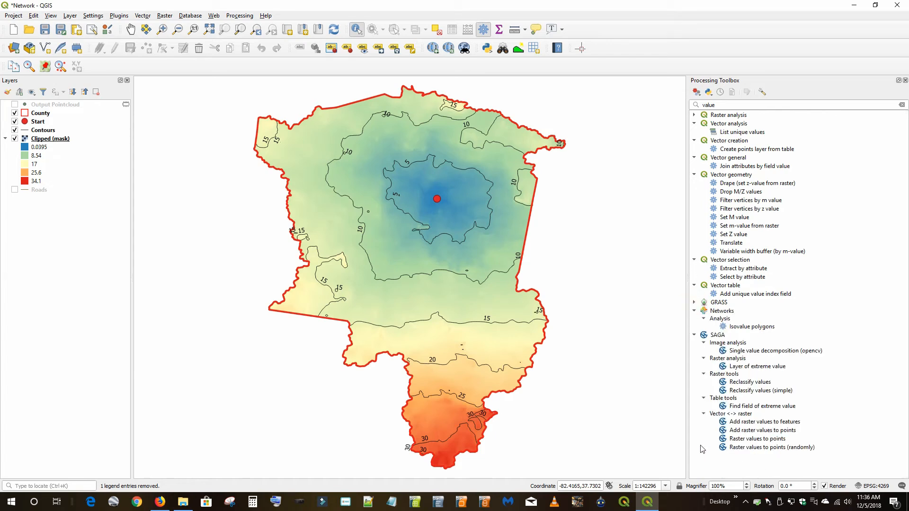
{"action": "double_click", "coordinate": [760, 421]}
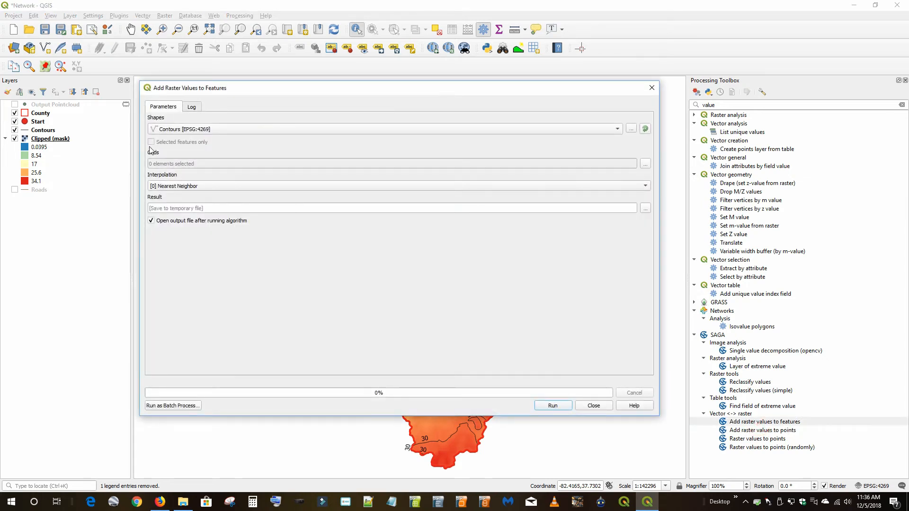
{"action": "left_click", "coordinate": [174, 130]}
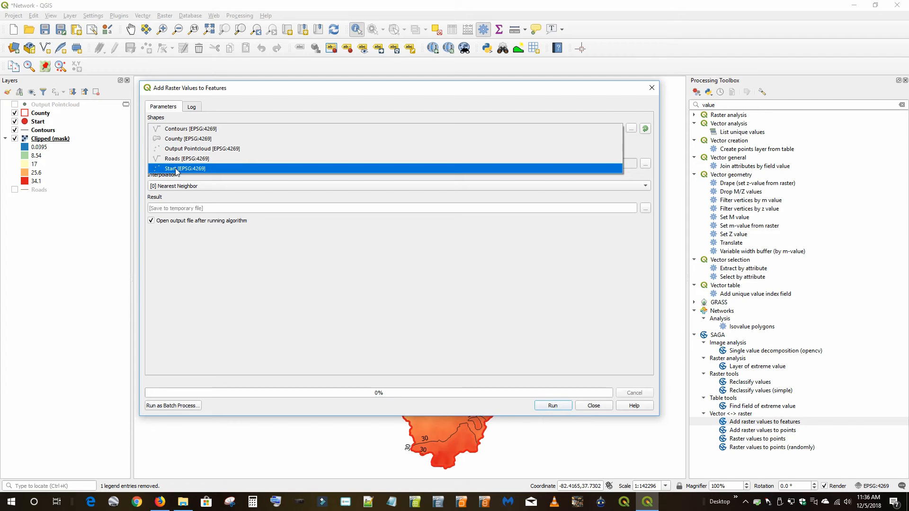
{"action": "left_click", "coordinate": [199, 149]}
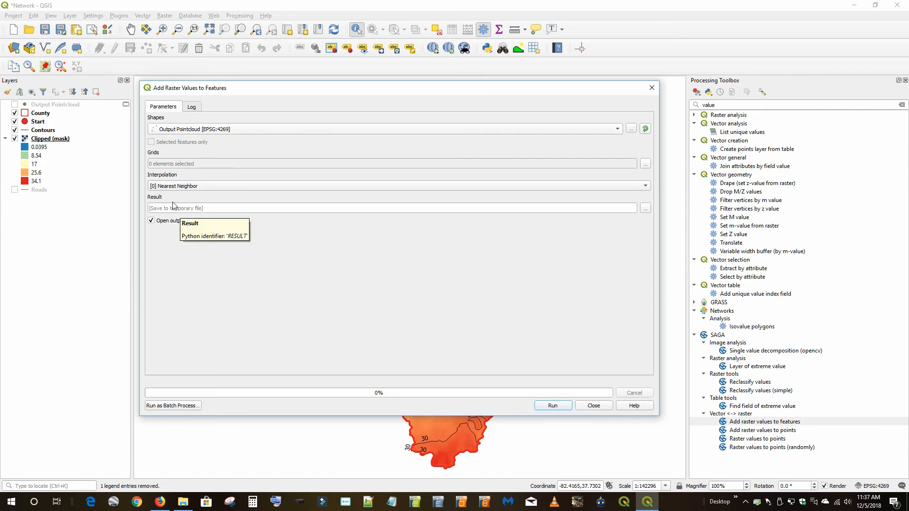
{"action": "left_click", "coordinate": [165, 188]}
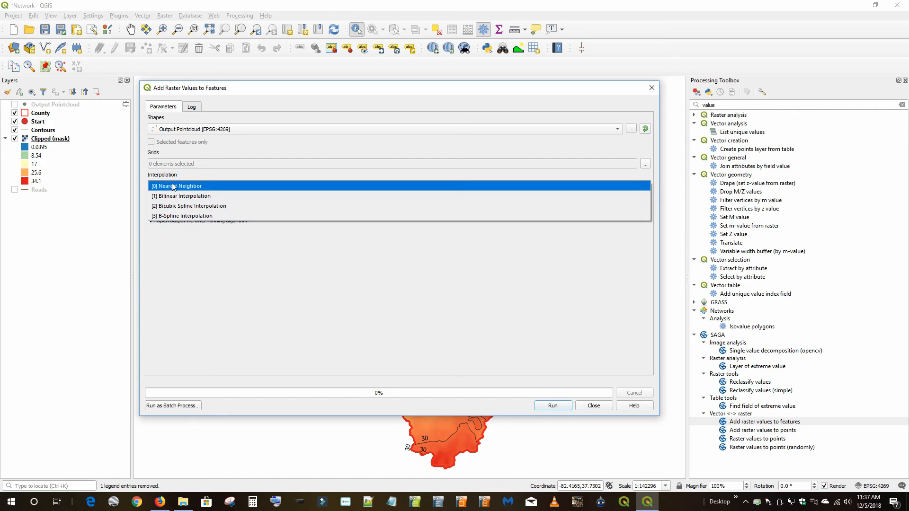
{"action": "left_click", "coordinate": [173, 186]}
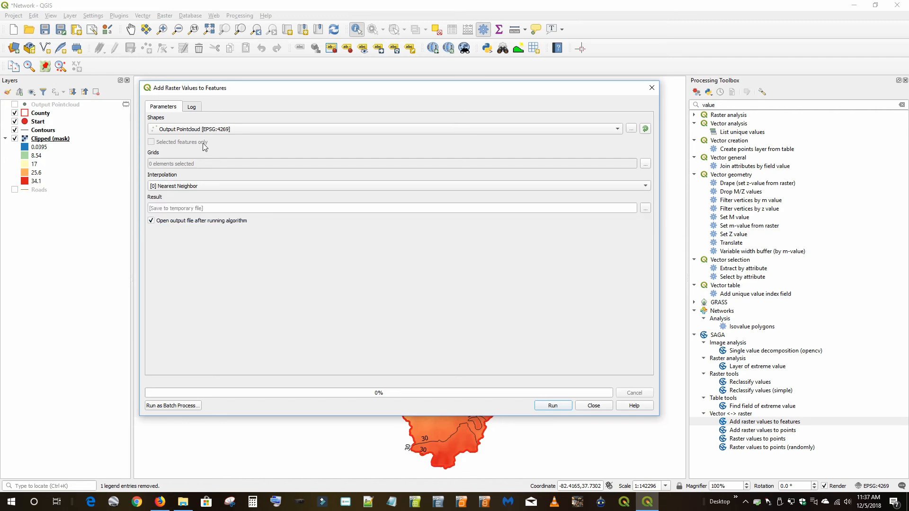
{"action": "left_click", "coordinate": [594, 405]}
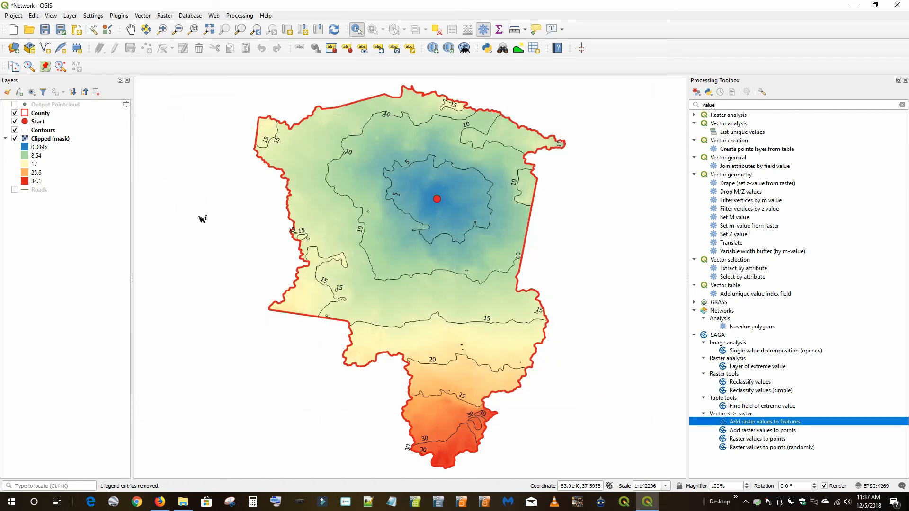